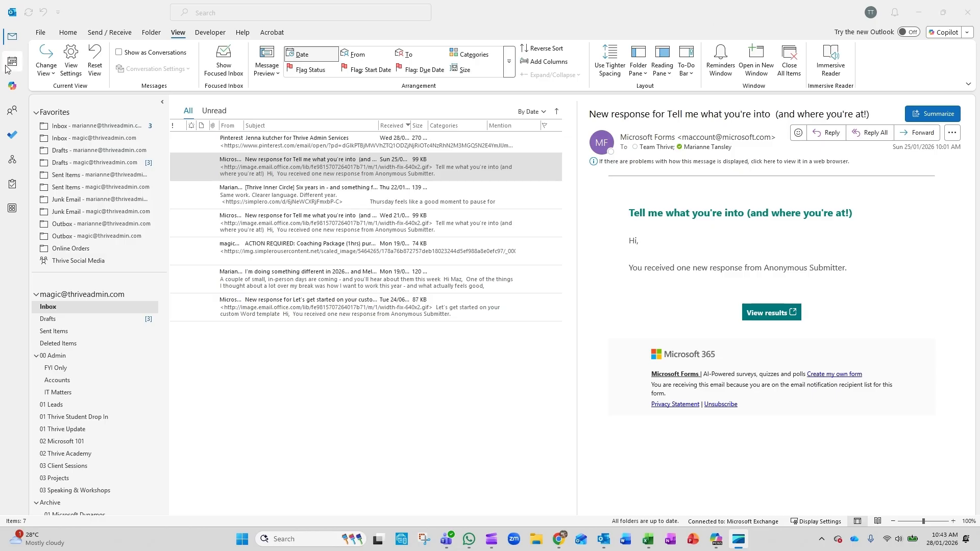
# Step: Open the column selection in the inbox's advanced view settings
pyautogui.click(62, 33)
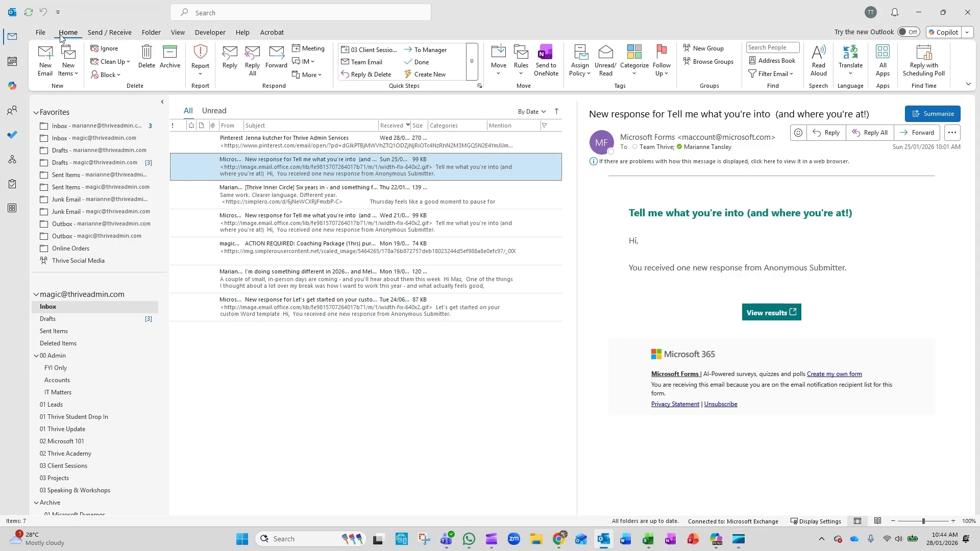
pyautogui.click(177, 38)
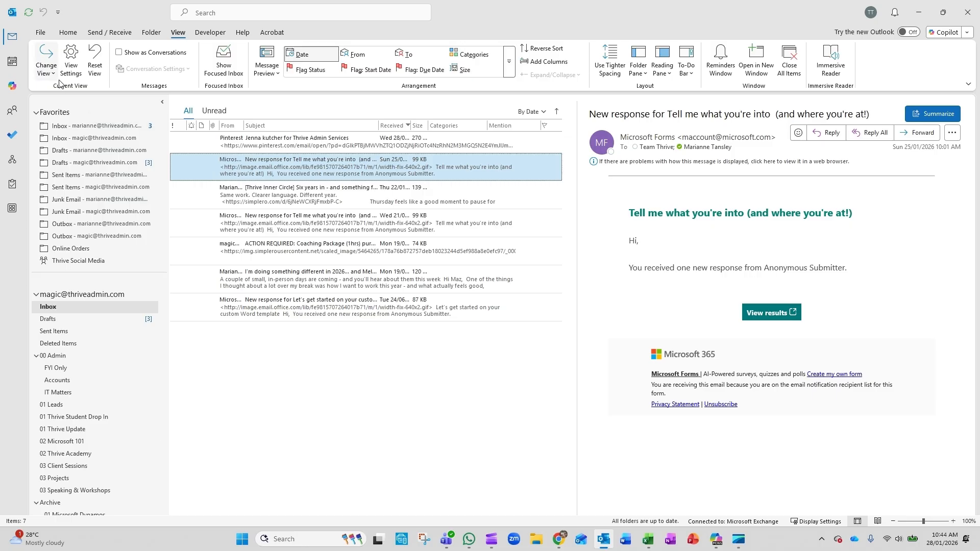
pyautogui.click(72, 72)
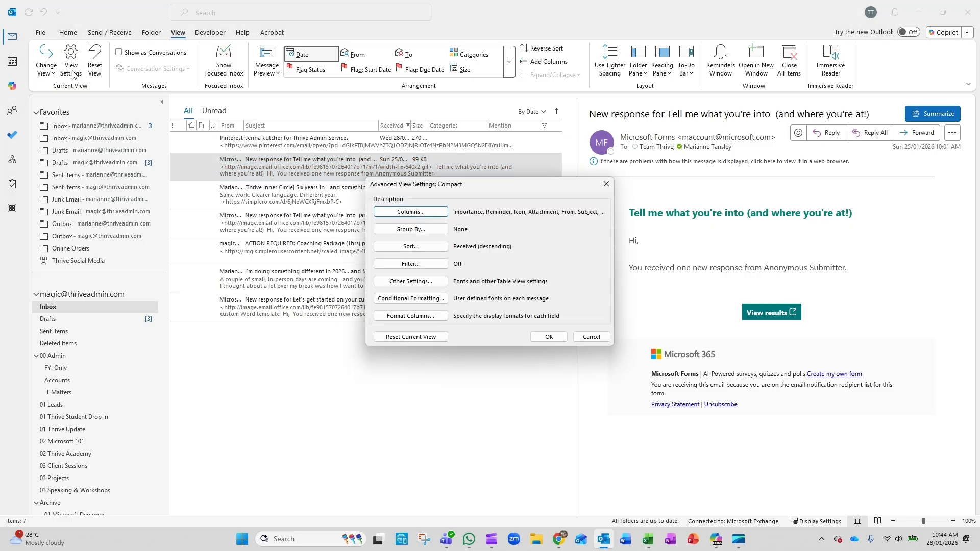
pyautogui.click(408, 212)
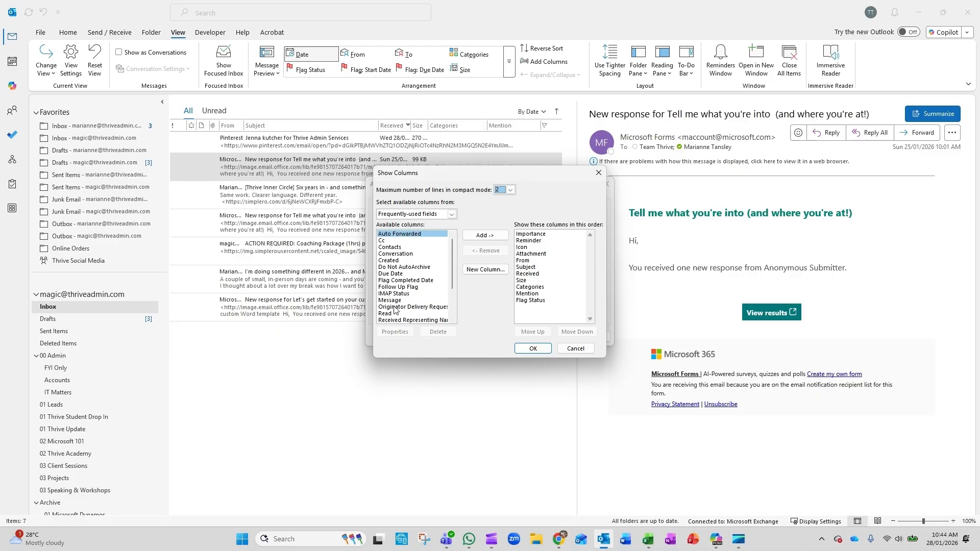
pyautogui.scroll(-1, 397, 256)
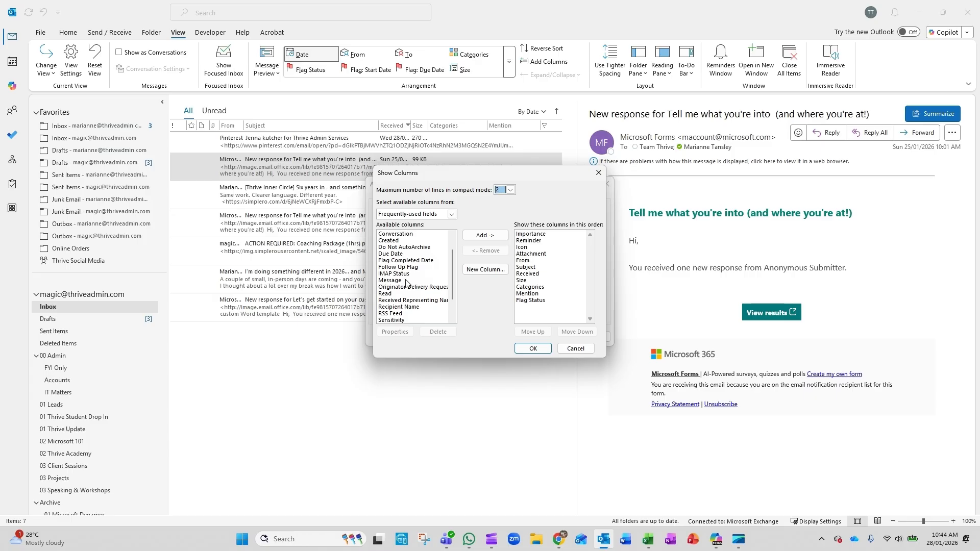
# Step: Remove Categories from the shown columns and add it back from the frequently-used fields
pyautogui.click(528, 288)
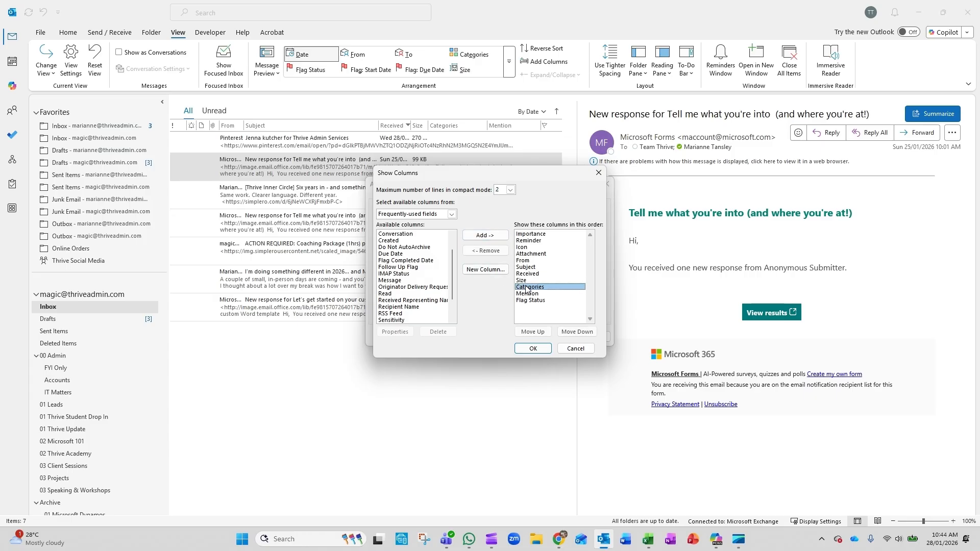
pyautogui.click(485, 250)
pyautogui.click(404, 274)
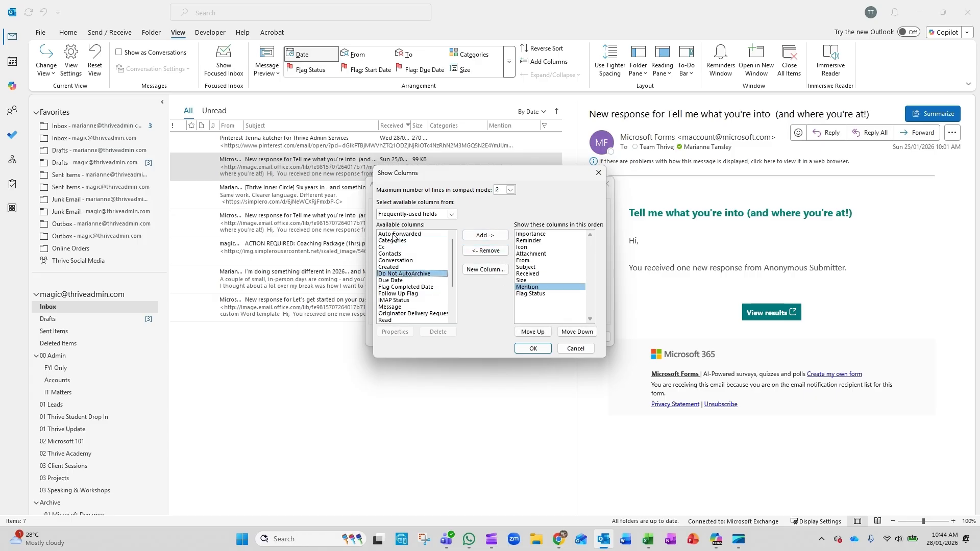
pyautogui.click(390, 241)
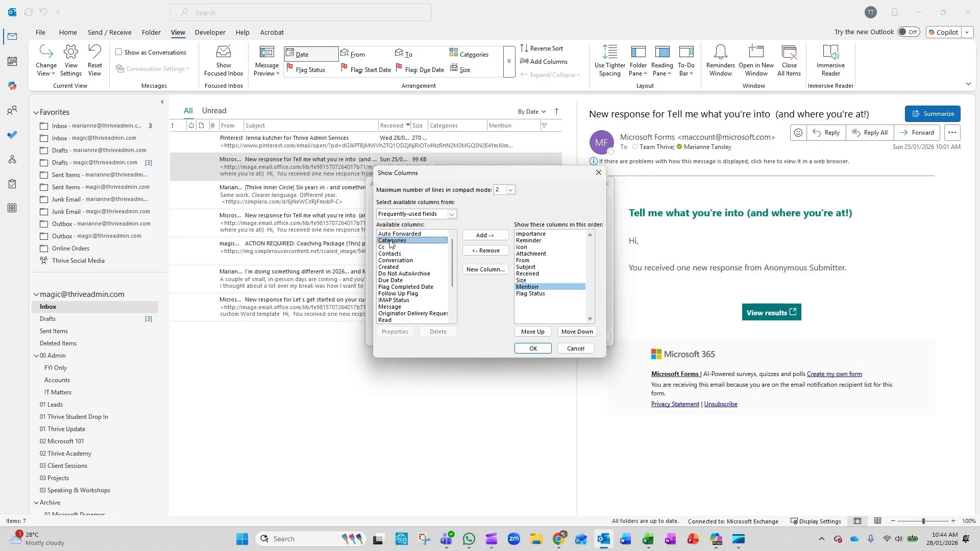
pyautogui.click(485, 236)
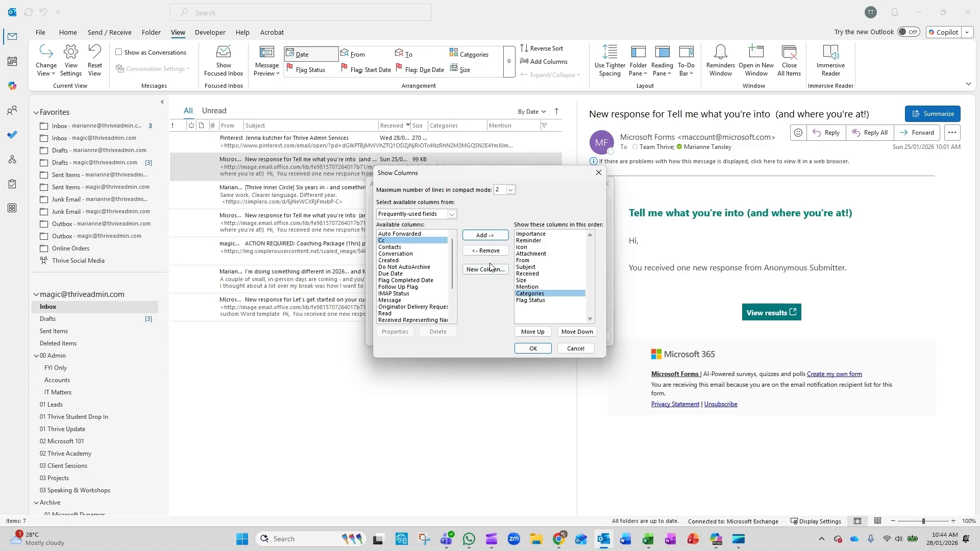
# Step: Make Categories the first column of the inbox message list and narrow its width
pyautogui.click(533, 332)
pyautogui.click(533, 333)
pyautogui.click(534, 334)
pyautogui.click(534, 335)
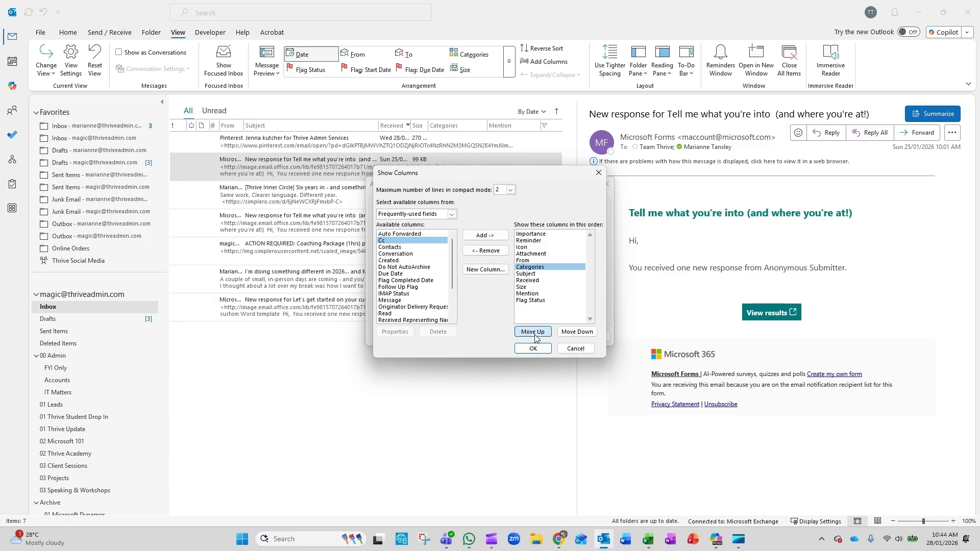
pyautogui.click(534, 335)
pyautogui.click(534, 335)
pyautogui.click(535, 335)
pyautogui.click(534, 335)
pyautogui.click(534, 334)
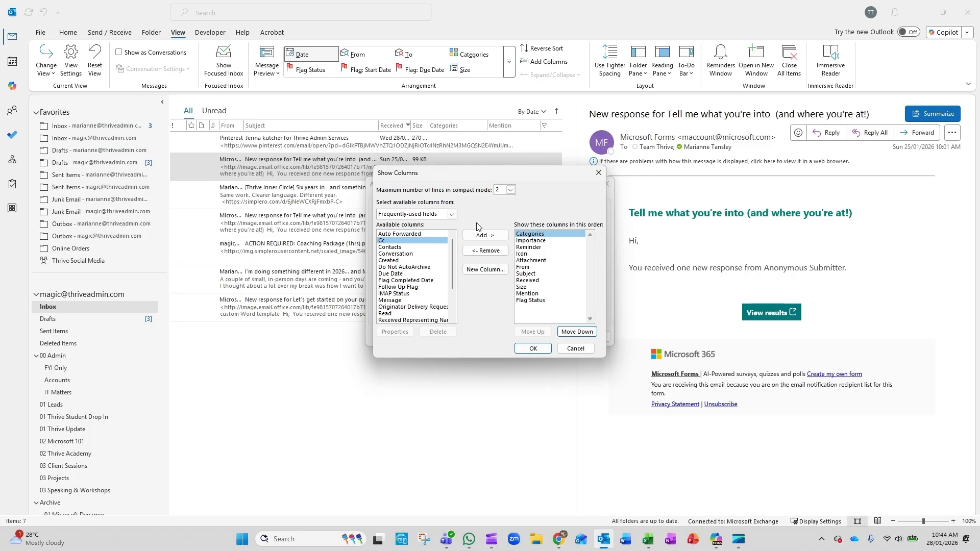
pyautogui.click(540, 351)
pyautogui.click(556, 337)
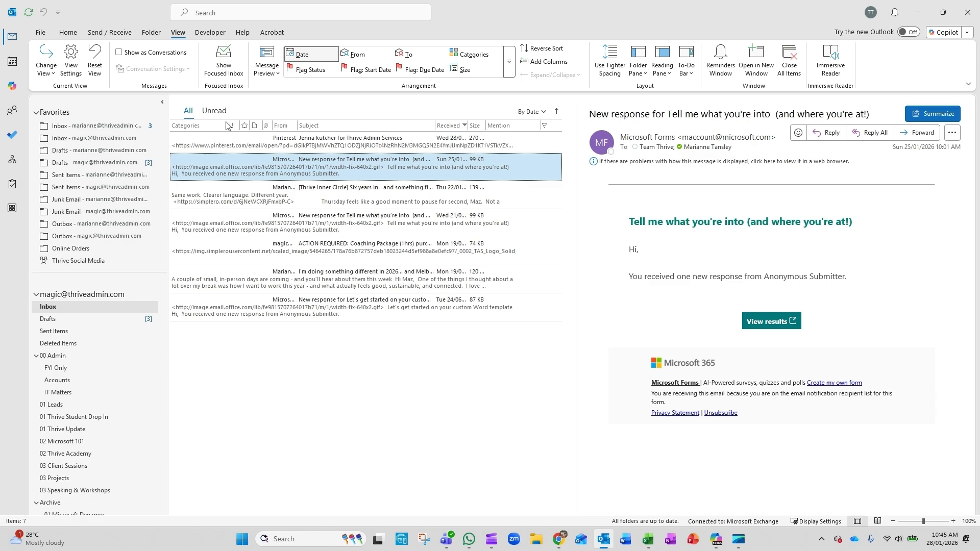
pyautogui.moveTo(226, 123); pyautogui.dragTo(192, 125)
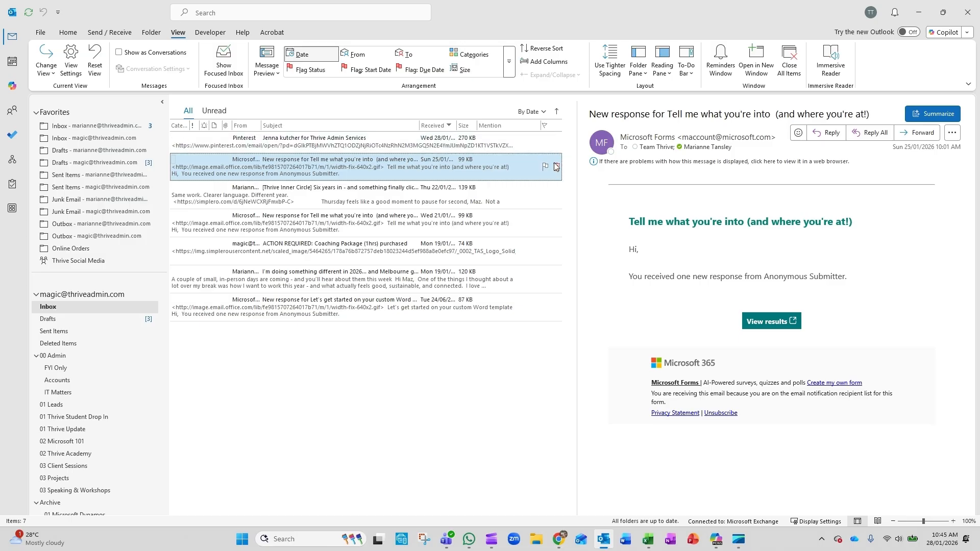
# Step: Open the full list of color categories for the Pinterest email
pyautogui.click(249, 144)
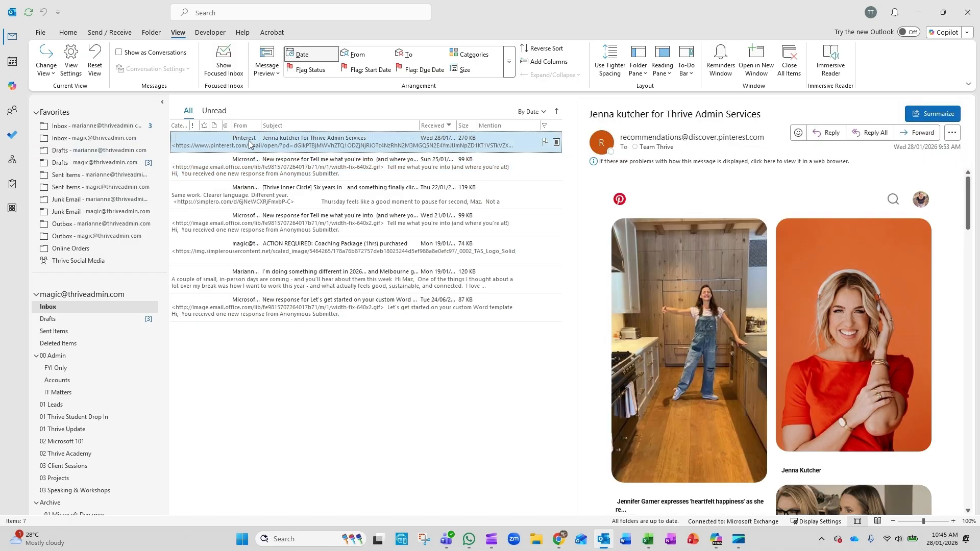
pyautogui.rightClick(250, 144)
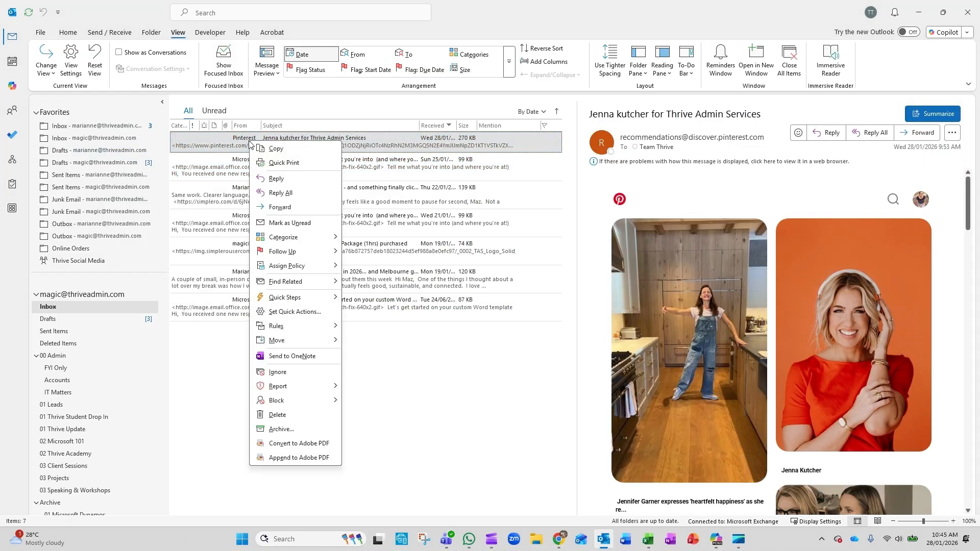
pyautogui.moveTo(277, 241)
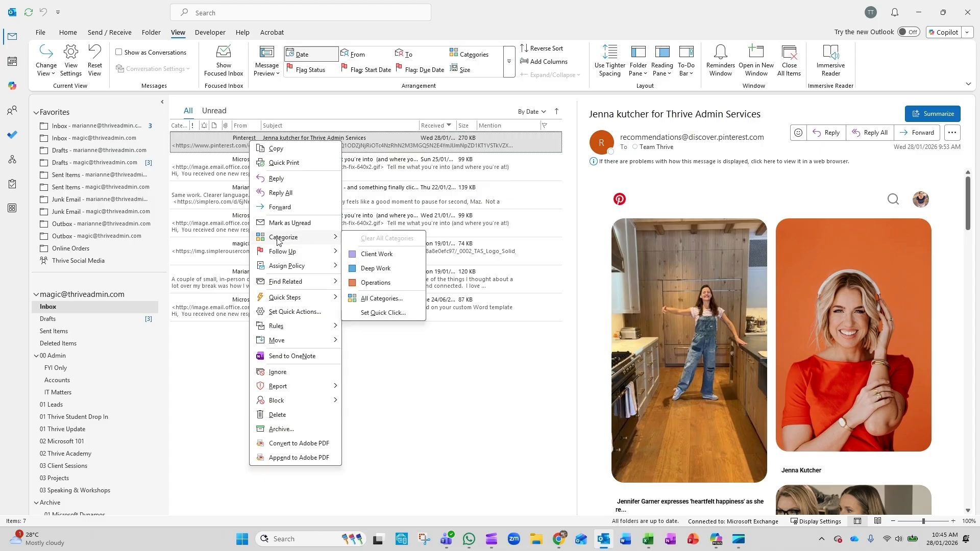
pyautogui.click(371, 304)
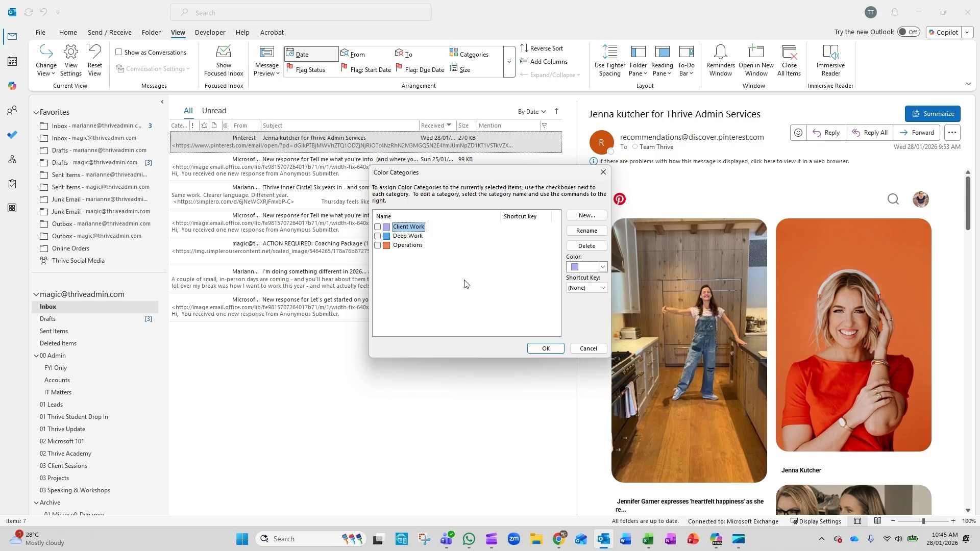
pyautogui.click(588, 216)
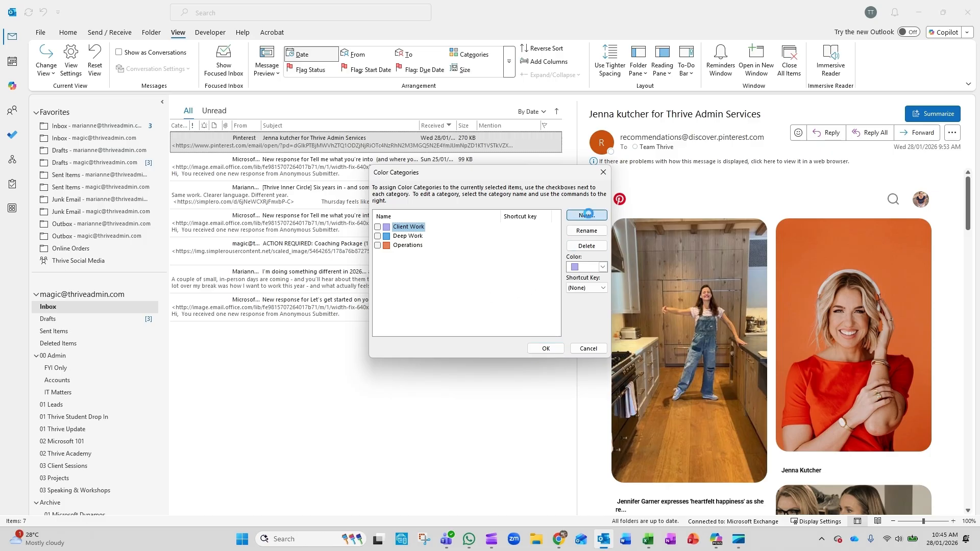
pyautogui.click(468, 266)
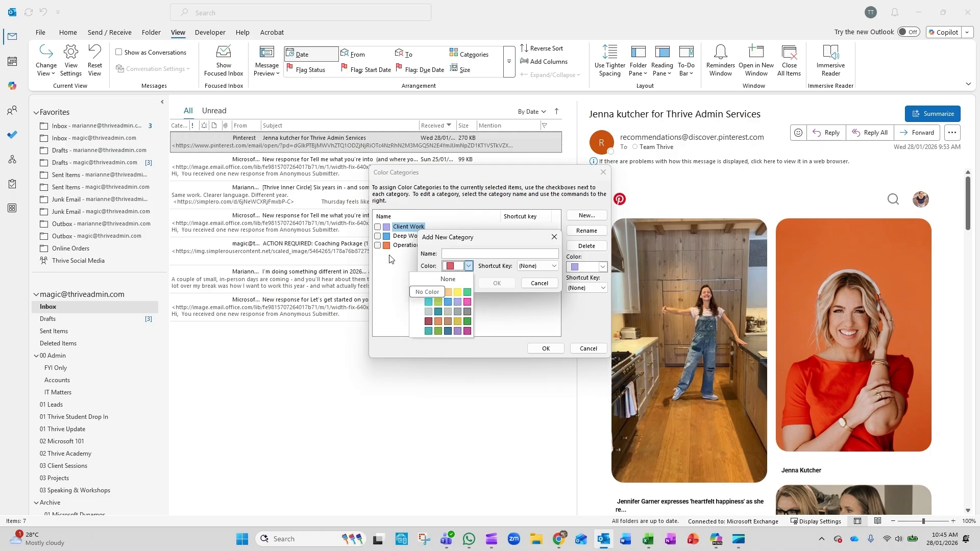
pyautogui.click(535, 283)
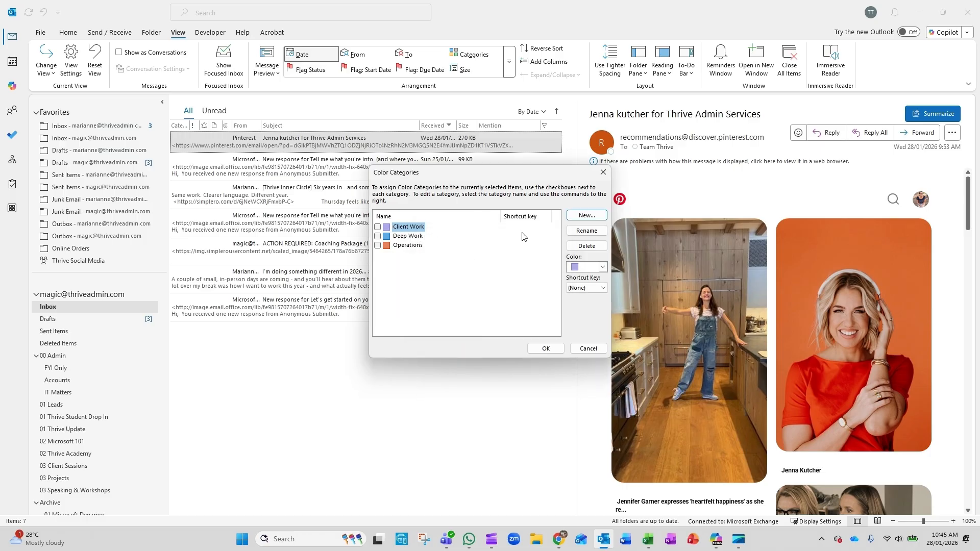
# Step: Rename the orange Operations category to Today
pyautogui.click(583, 232)
pyautogui.click(407, 245)
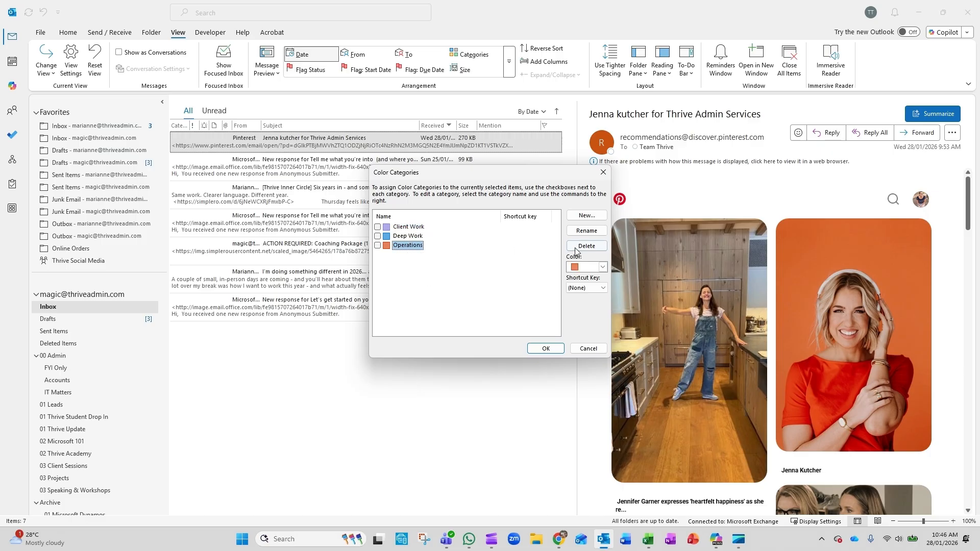
pyautogui.click(582, 232)
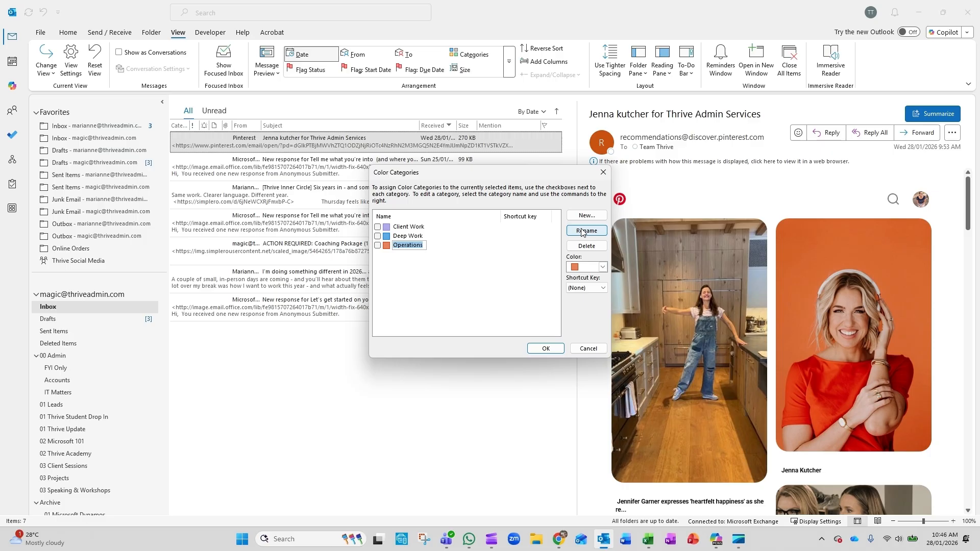
pyautogui.write('Today')
# Step: Create a new peach-colored category named This Week
pyautogui.click(586, 215)
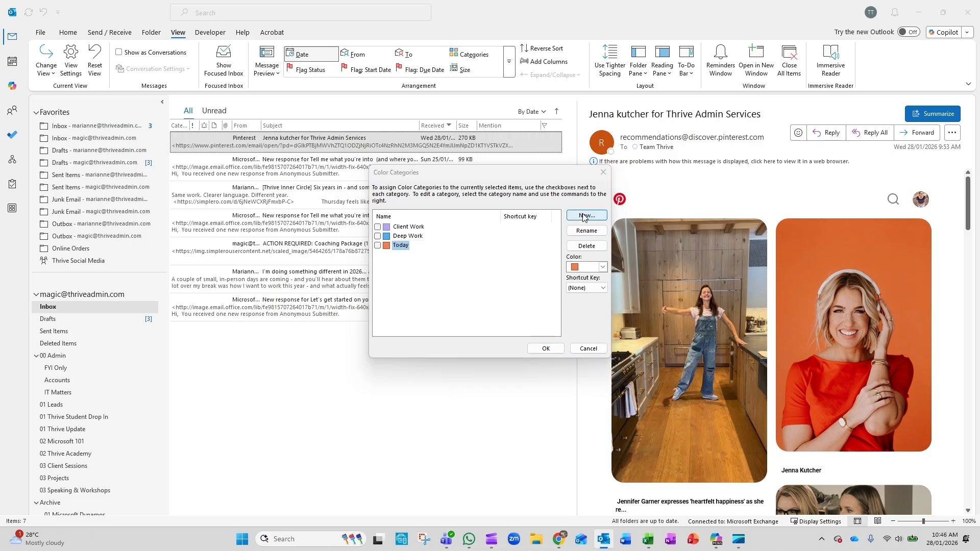
pyautogui.click(470, 267)
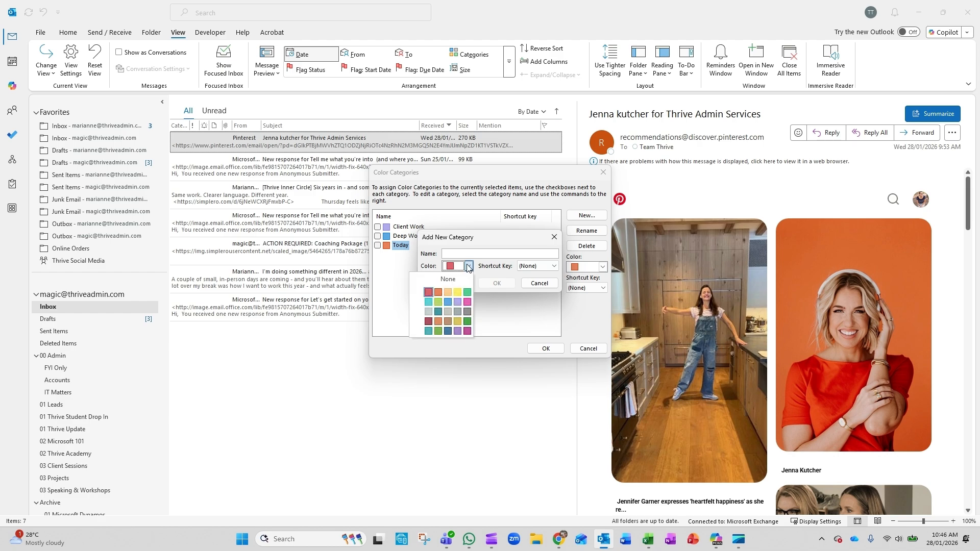
pyautogui.click(448, 293)
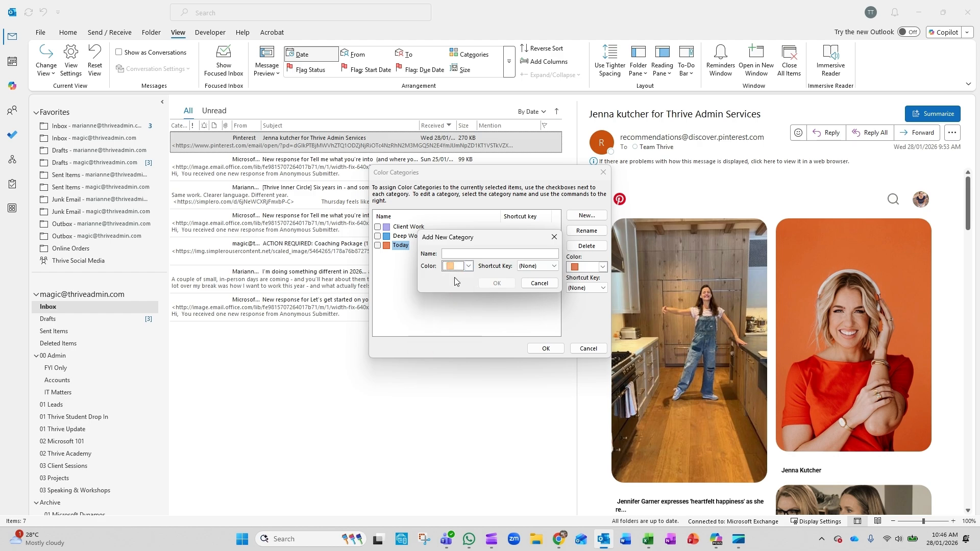
pyautogui.click(466, 253)
pyautogui.write('This Week')
pyautogui.click(496, 282)
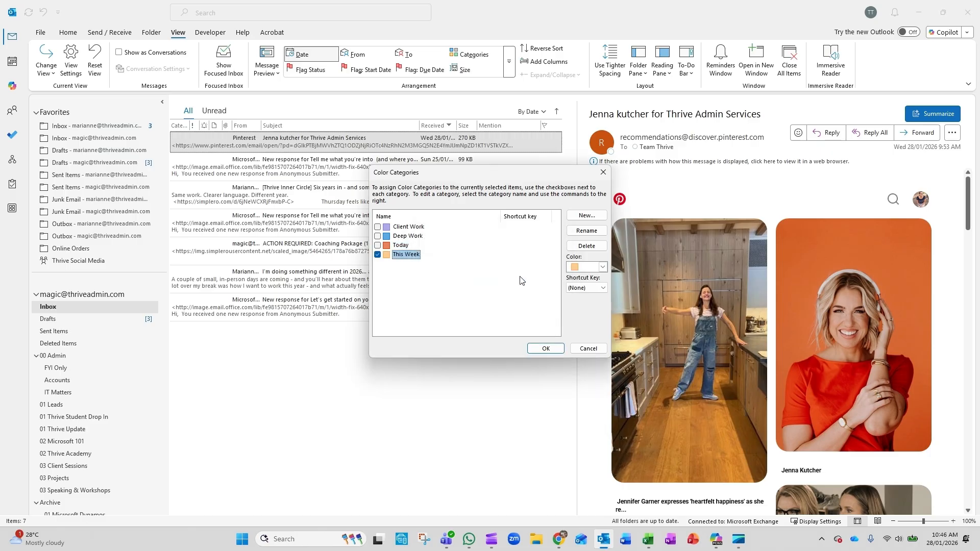
# Step: Create a new yellow category named Waiting
pyautogui.click(586, 215)
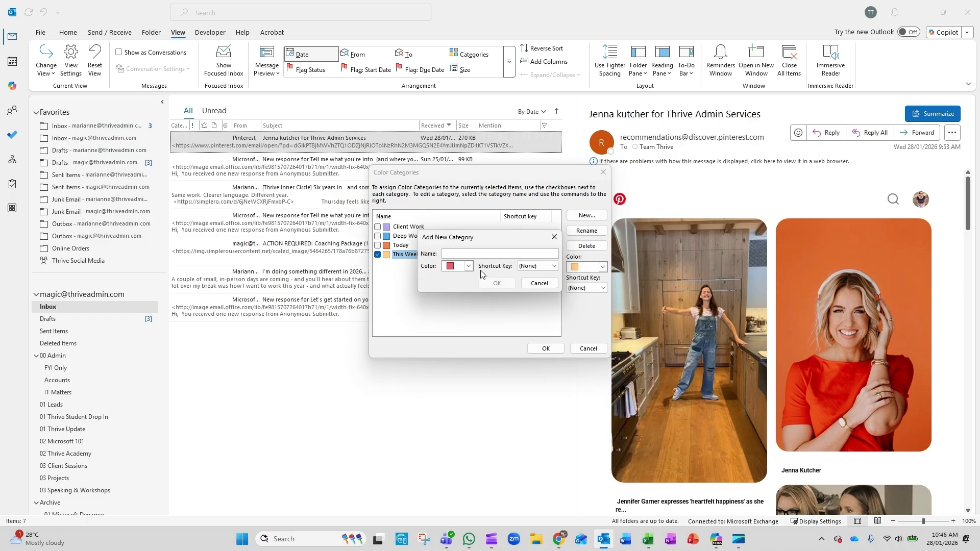
pyautogui.click(468, 266)
pyautogui.click(457, 292)
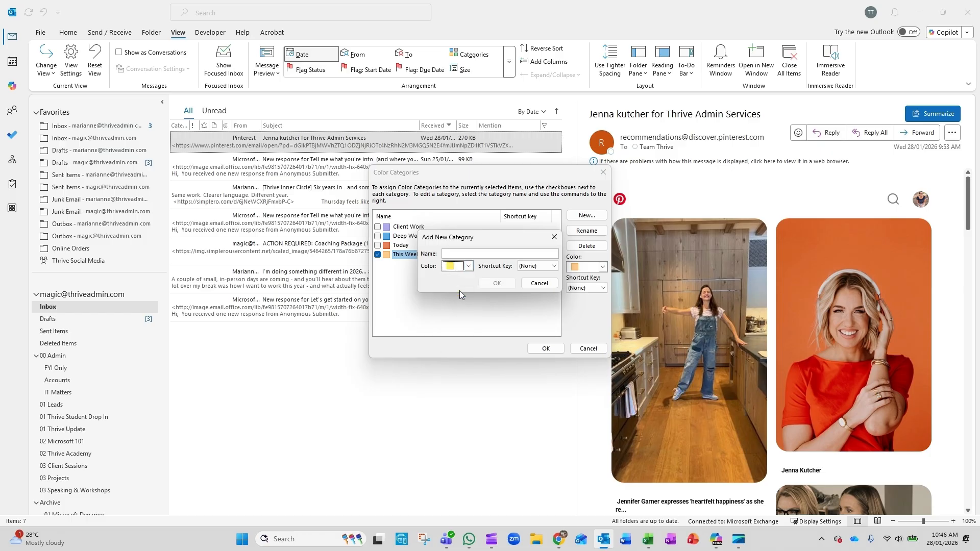
pyautogui.click(471, 254)
pyautogui.write('Waiting')
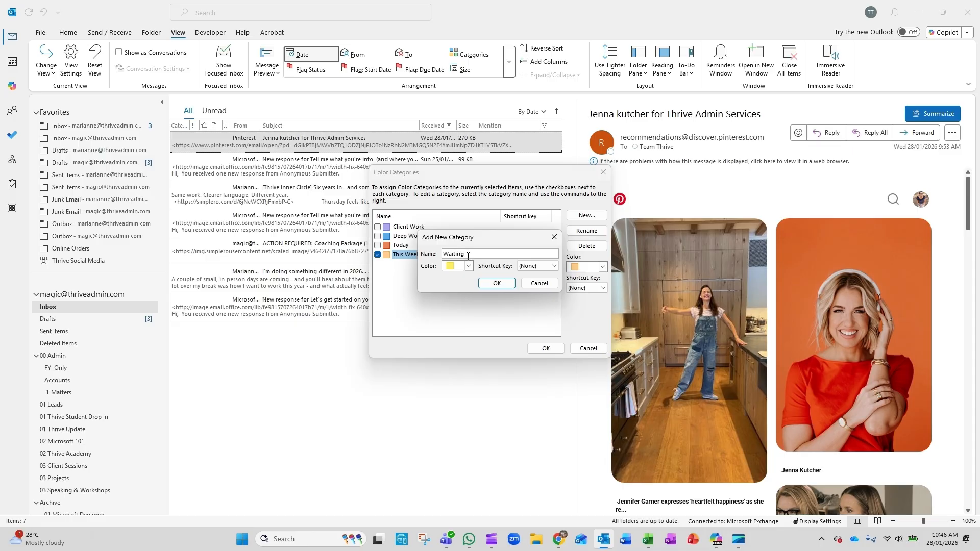
pyautogui.click(497, 282)
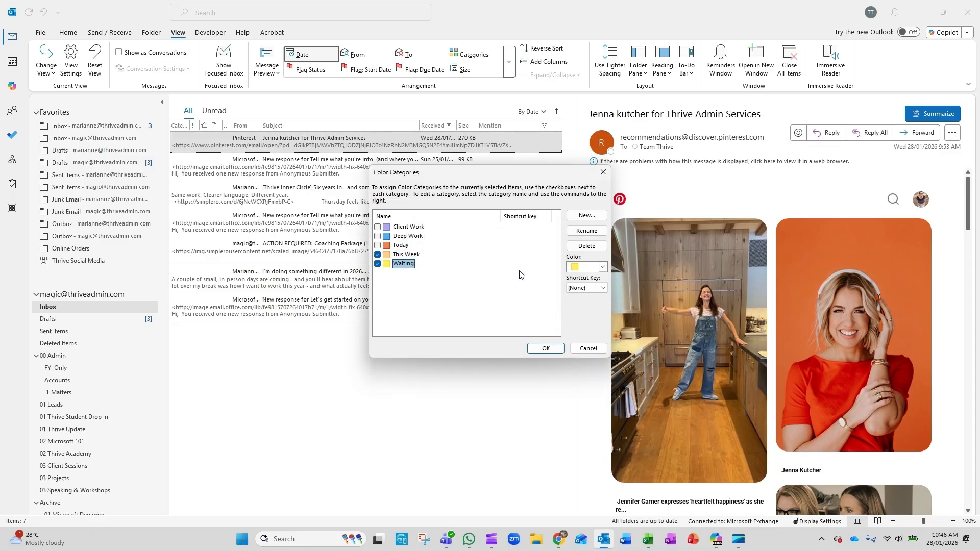
# Step: Create a new green category named Reference
pyautogui.click(584, 216)
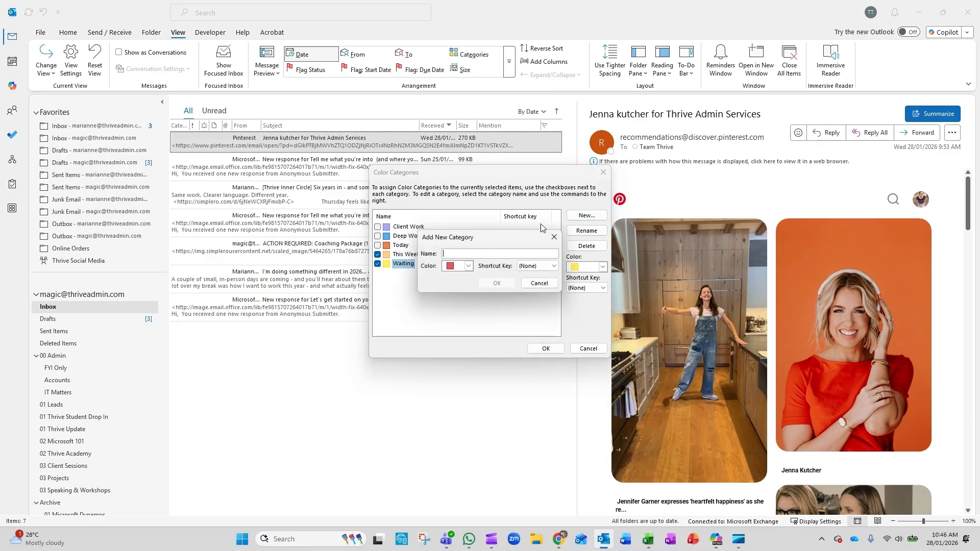
pyautogui.click(469, 266)
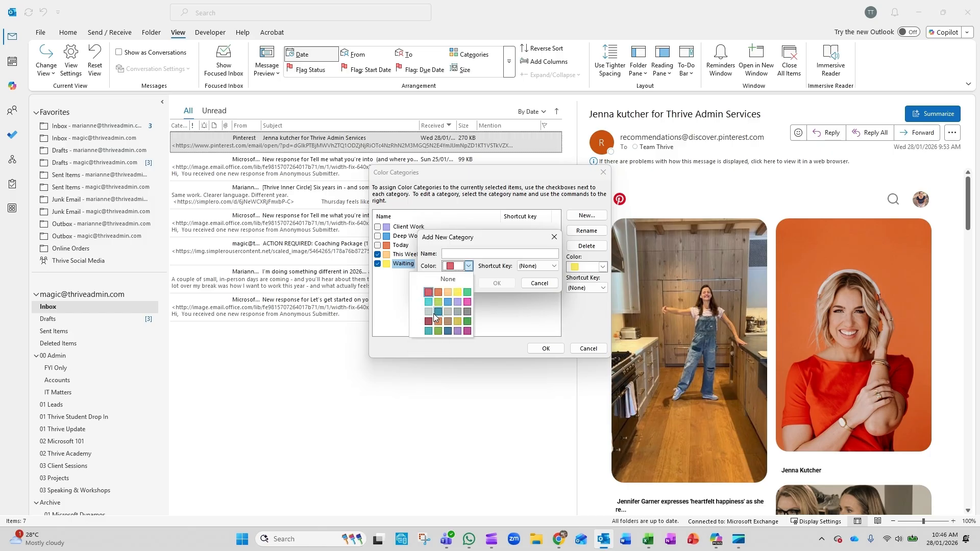
pyautogui.click(467, 292)
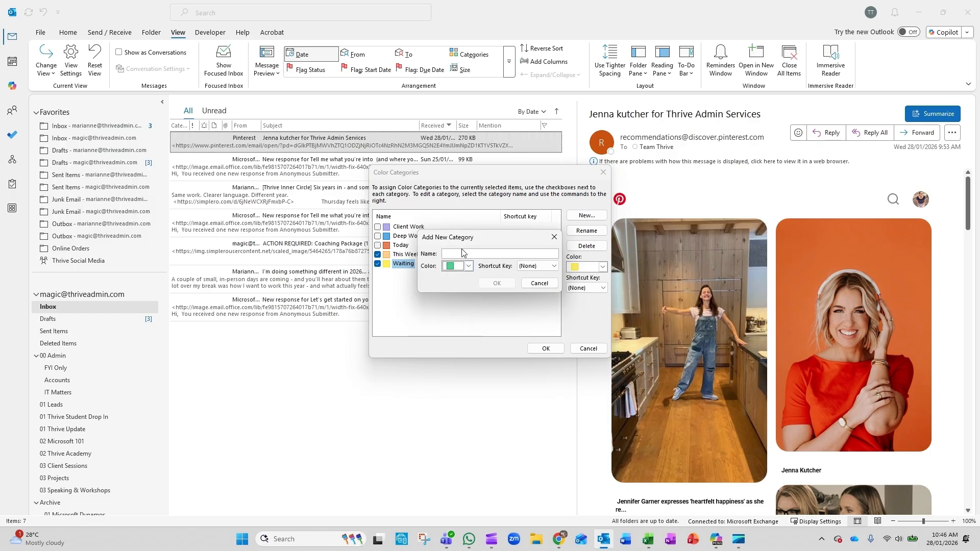
pyautogui.click(464, 253)
pyautogui.write('Reference')
pyautogui.click(502, 283)
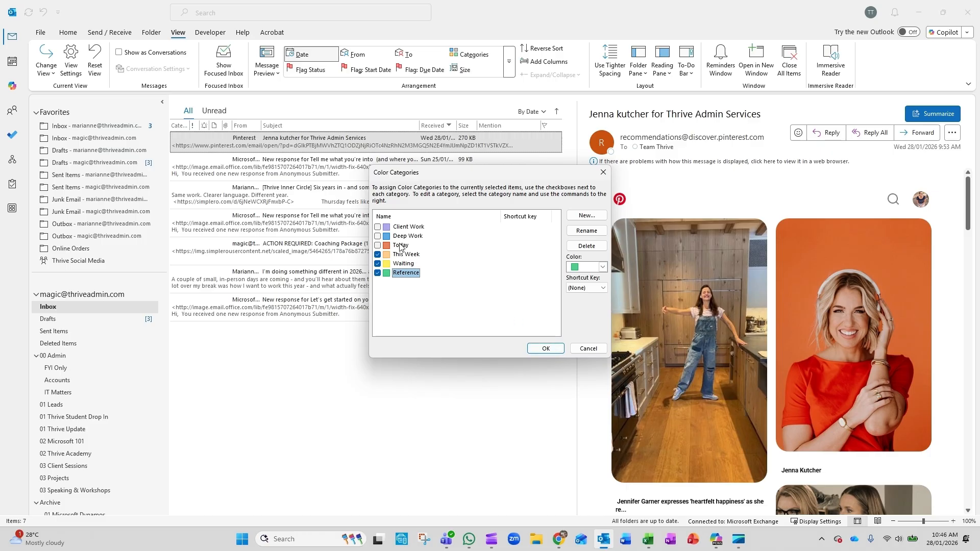
# Step: Unassign This Week, Waiting and Reference from the selected Pinterest email and accept the color categories
pyautogui.click(378, 254)
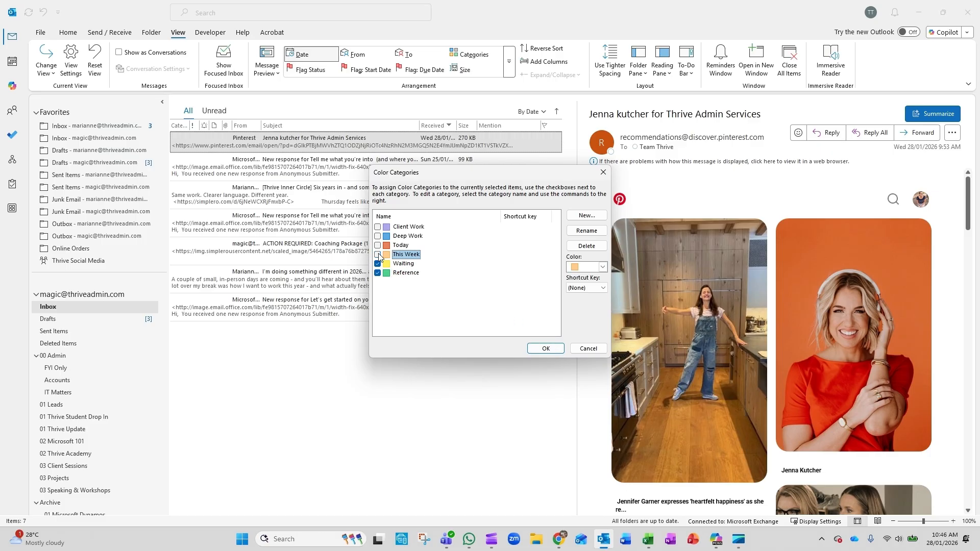
pyautogui.click(378, 263)
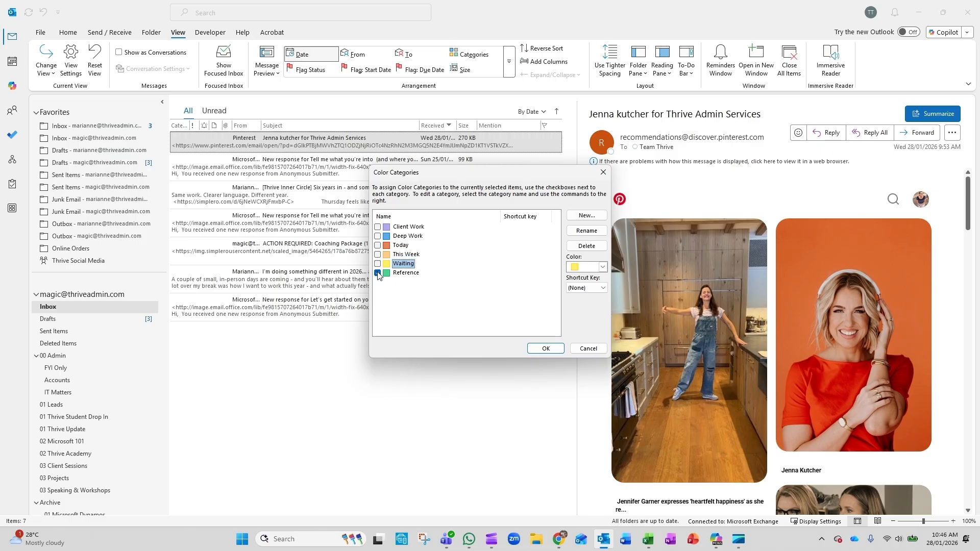
pyautogui.click(377, 272)
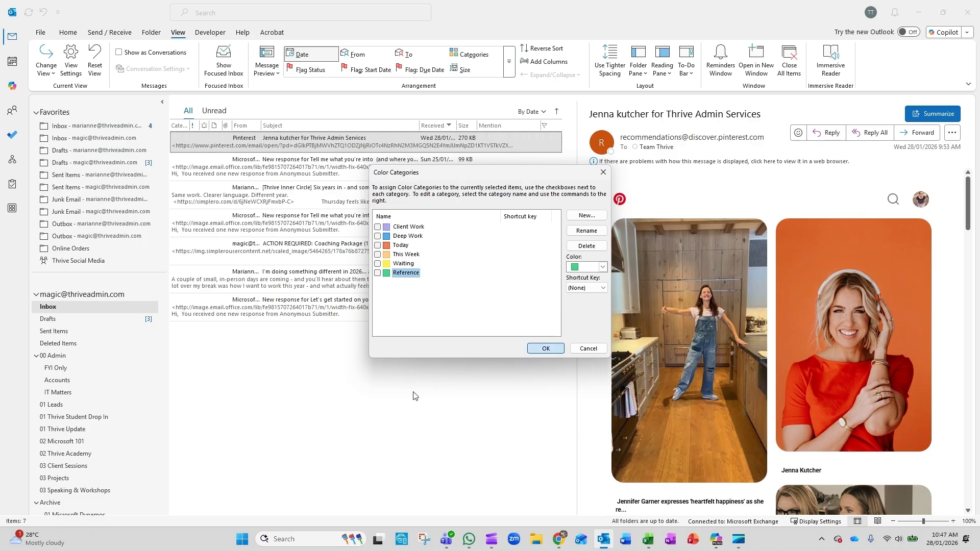
pyautogui.click(545, 348)
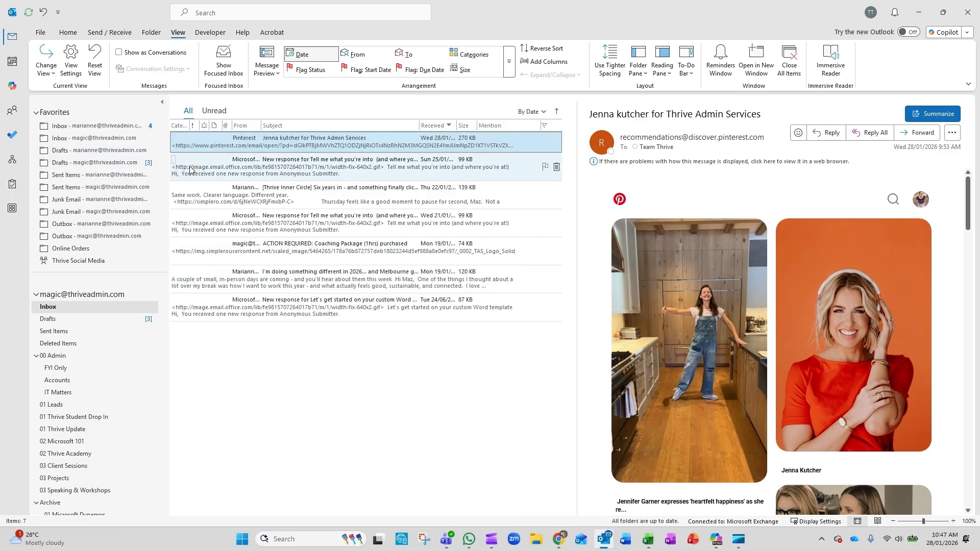
# Step: Categorize the "Tell me what you're into" response email received Sun 25/01 as This Week
pyautogui.click(174, 163)
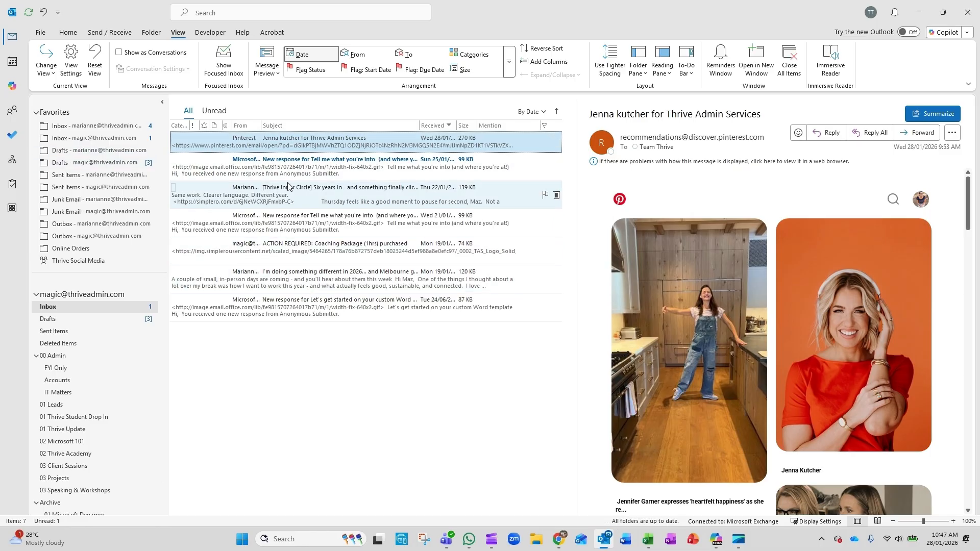
pyautogui.click(182, 167)
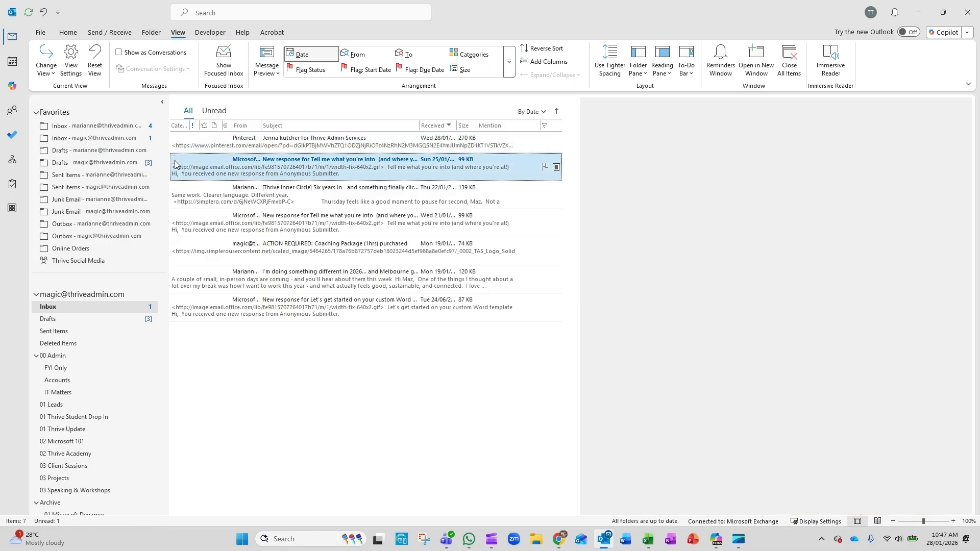
pyautogui.rightClick(267, 166)
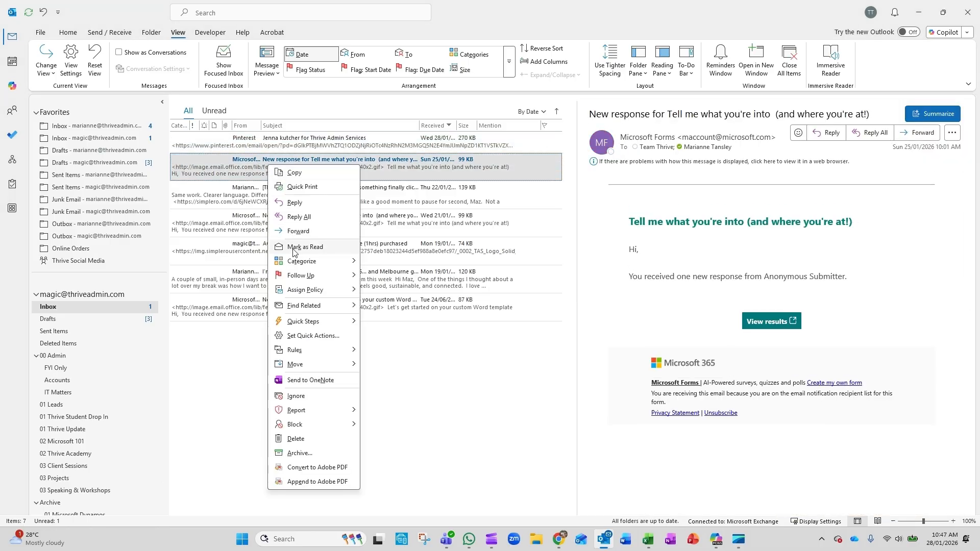
pyautogui.moveTo(297, 260)
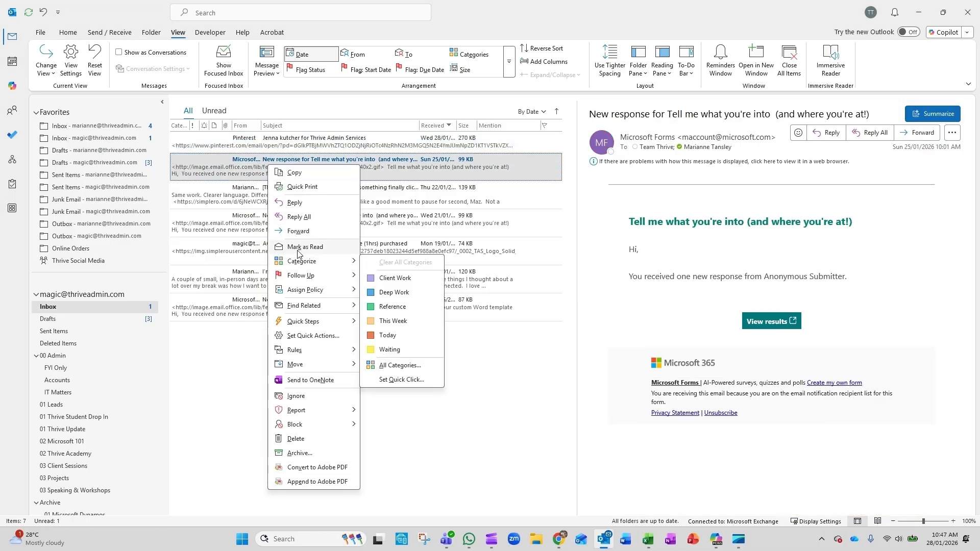
pyautogui.click(388, 321)
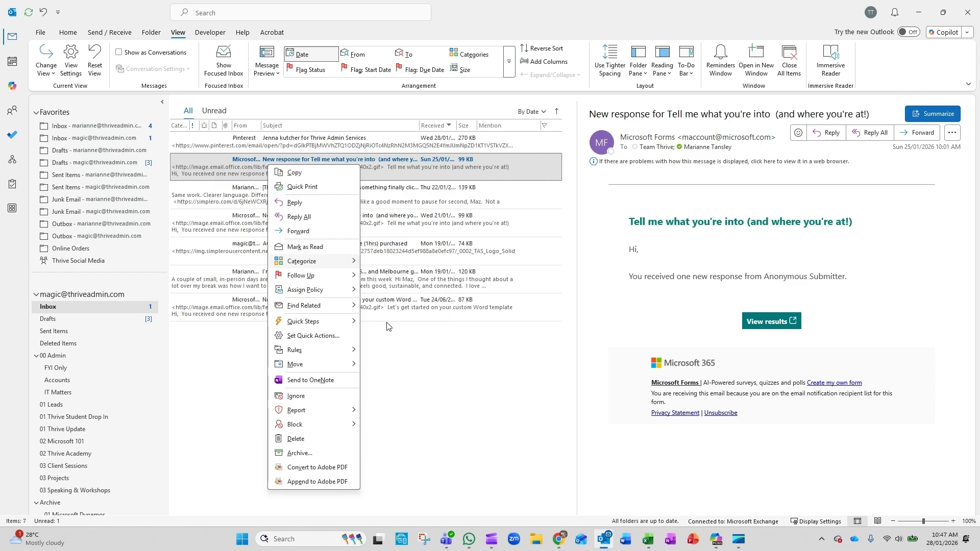
# Step: Categorize the "[Thrive Inner Circle] Six years in" email as Reference
pyautogui.click(239, 195)
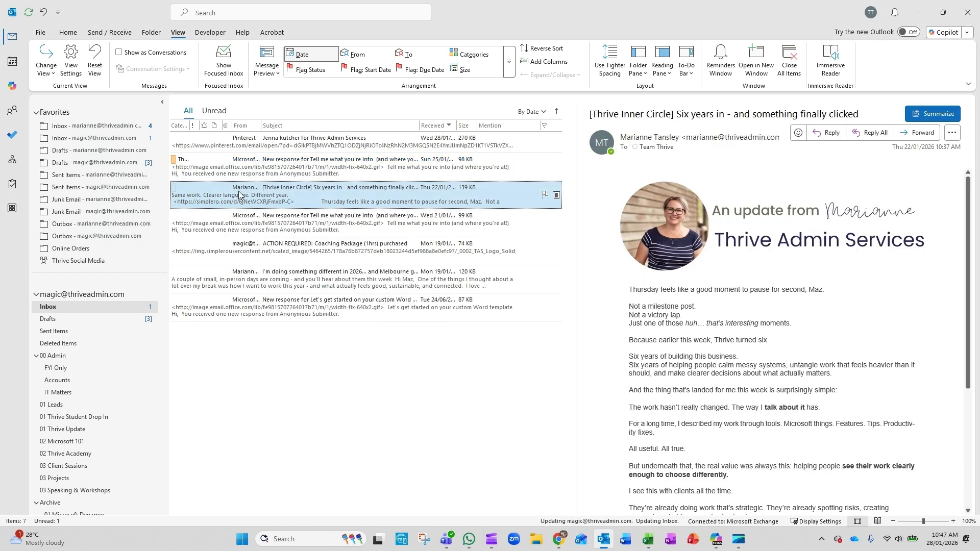
pyautogui.rightClick(239, 193)
pyautogui.moveTo(285, 287)
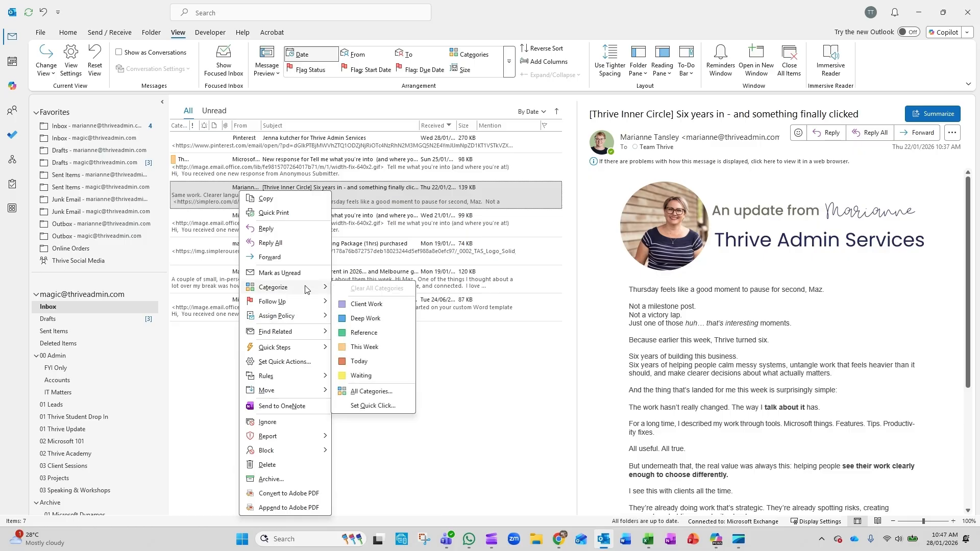
pyautogui.click(357, 339)
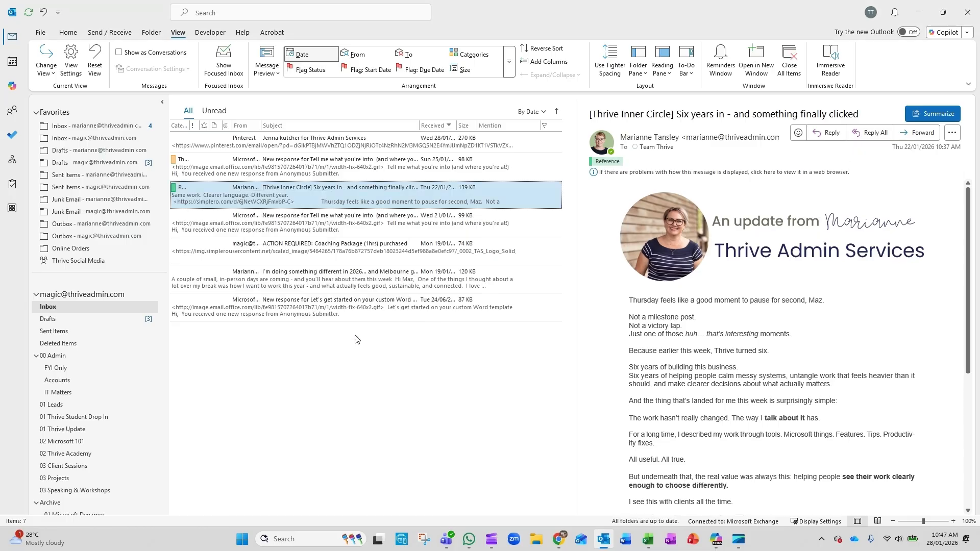
# Step: Categorize the "Tell me what you're into" response email received Wed 21/01 as This Week
pyautogui.click(260, 223)
pyautogui.rightClick(260, 222)
pyautogui.moveTo(287, 296)
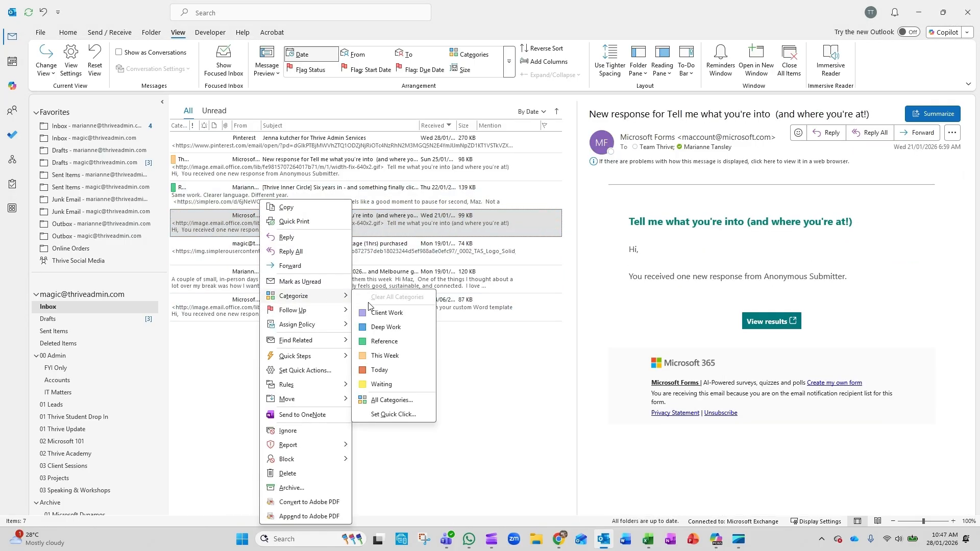
pyautogui.click(392, 355)
# Step: Categorize the "ACTION REQUIRED: Coaching Package (1hrs) purchased" email as Today
pyautogui.click(249, 261)
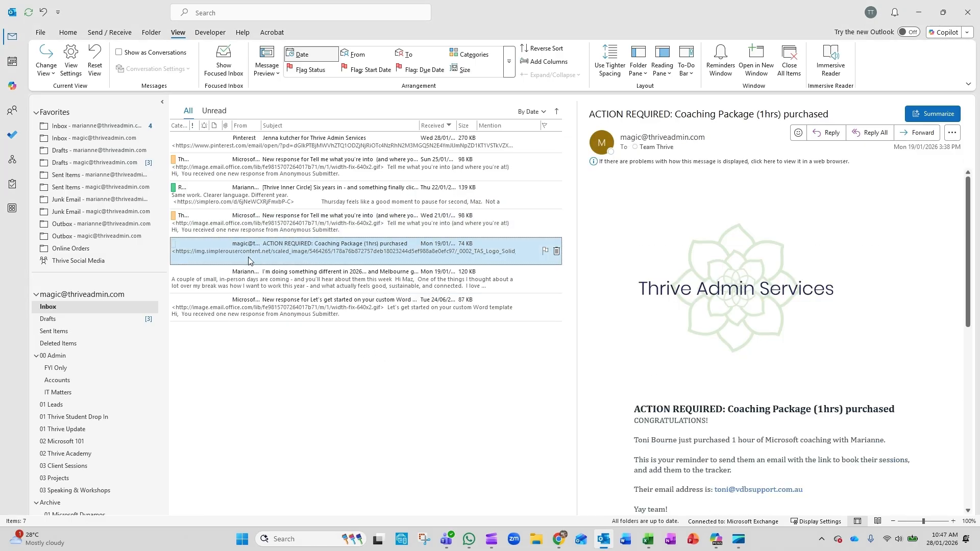
pyautogui.rightClick(248, 260)
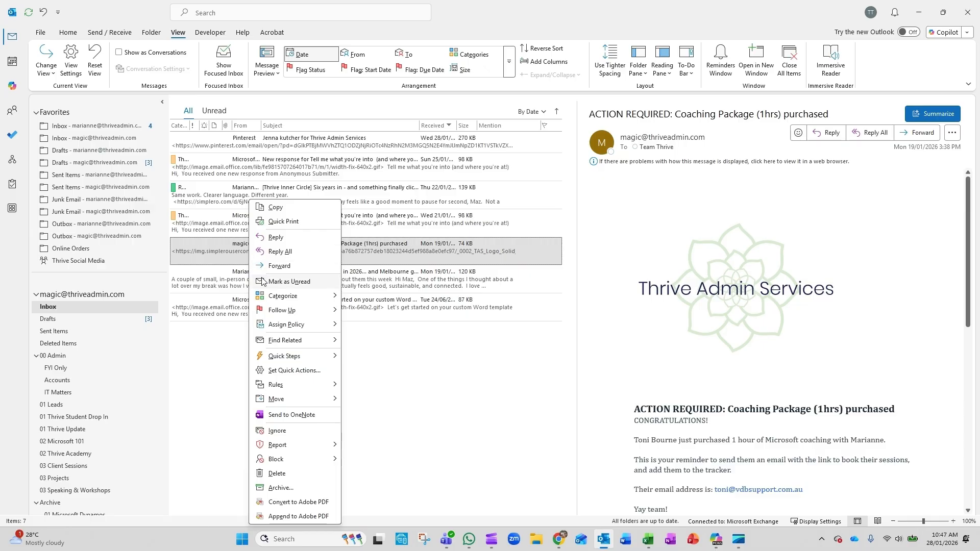
pyautogui.moveTo(287, 297)
pyautogui.click(376, 371)
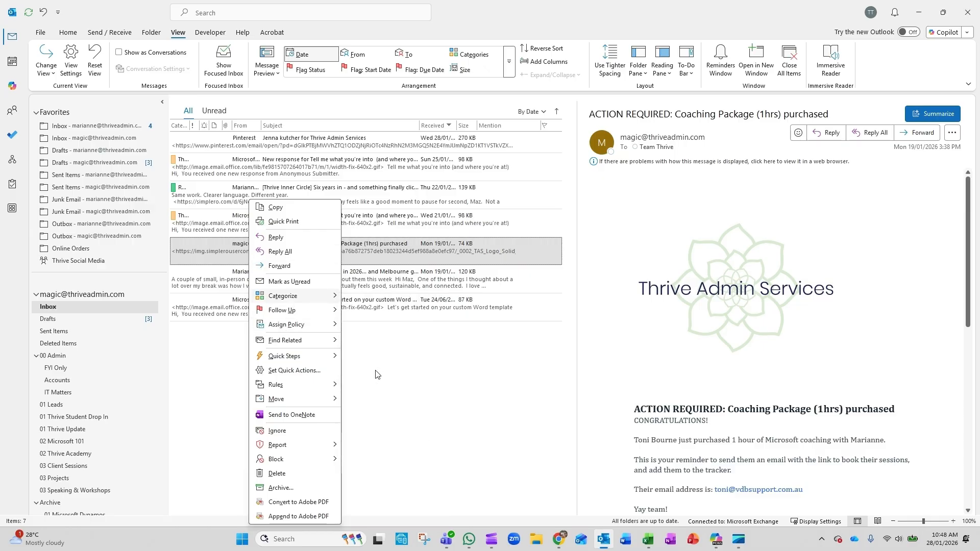
# Step: Categorize the "I'm doing something different in 2026" email as Reference
pyautogui.rightClick(308, 284)
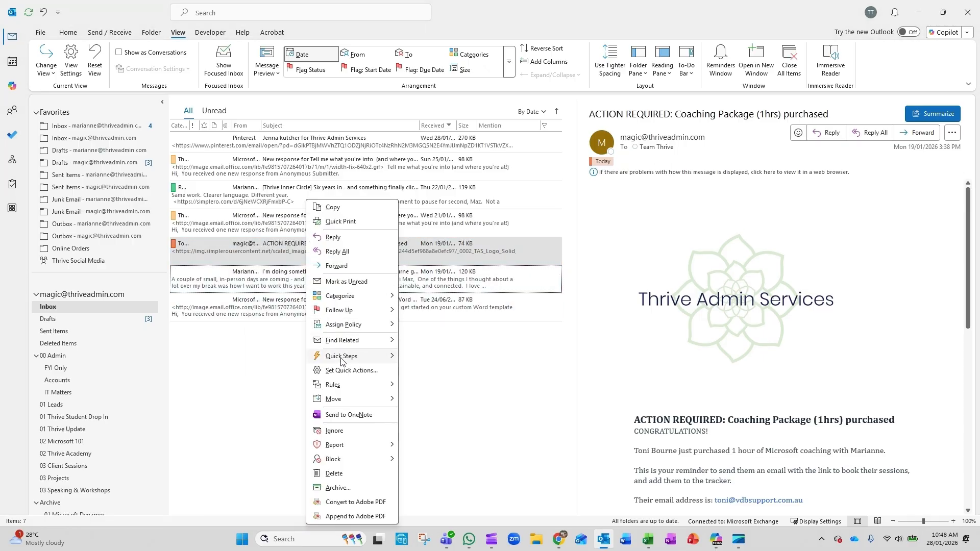
pyautogui.moveTo(347, 296)
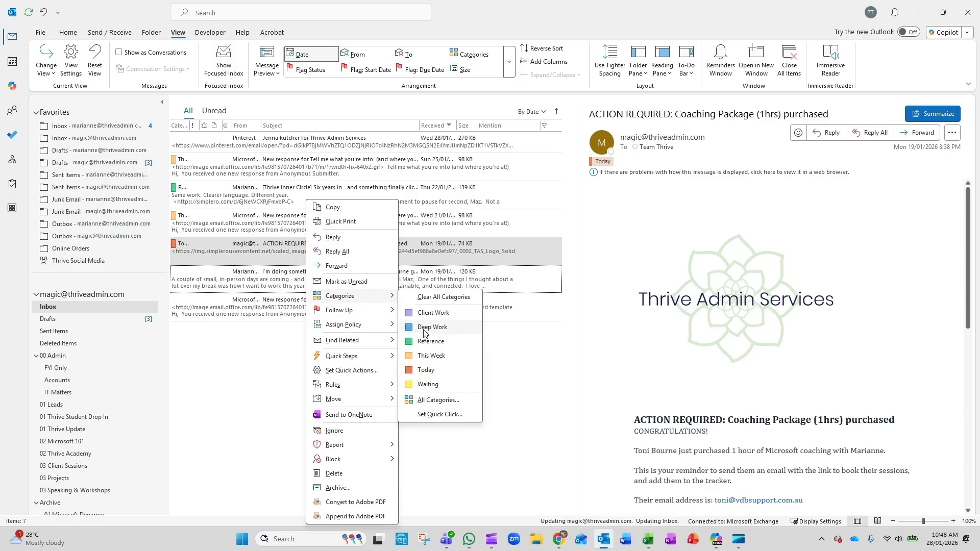
pyautogui.click(433, 342)
# Step: Categorize the "Let's get started on your custom Word template" response email as This Week
pyautogui.rightClick(237, 311)
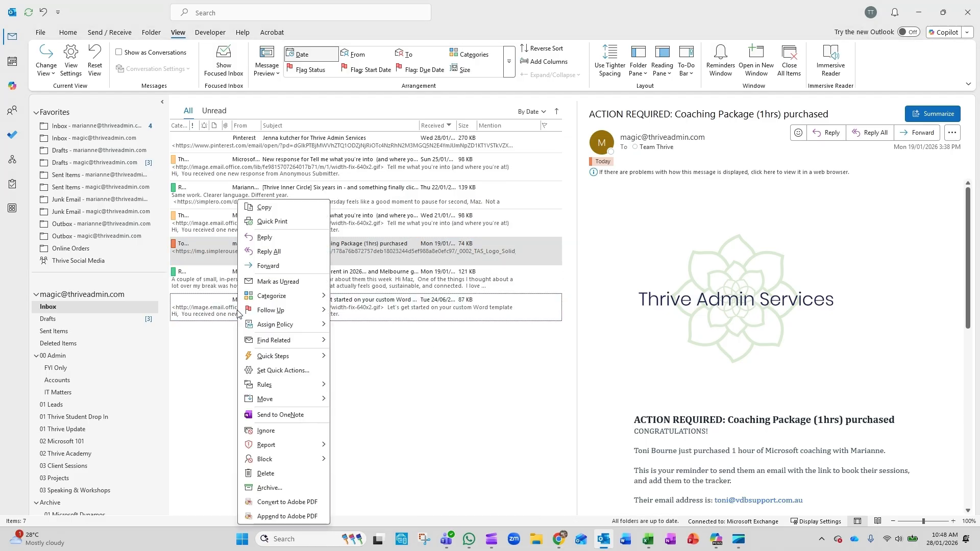
pyautogui.moveTo(282, 314)
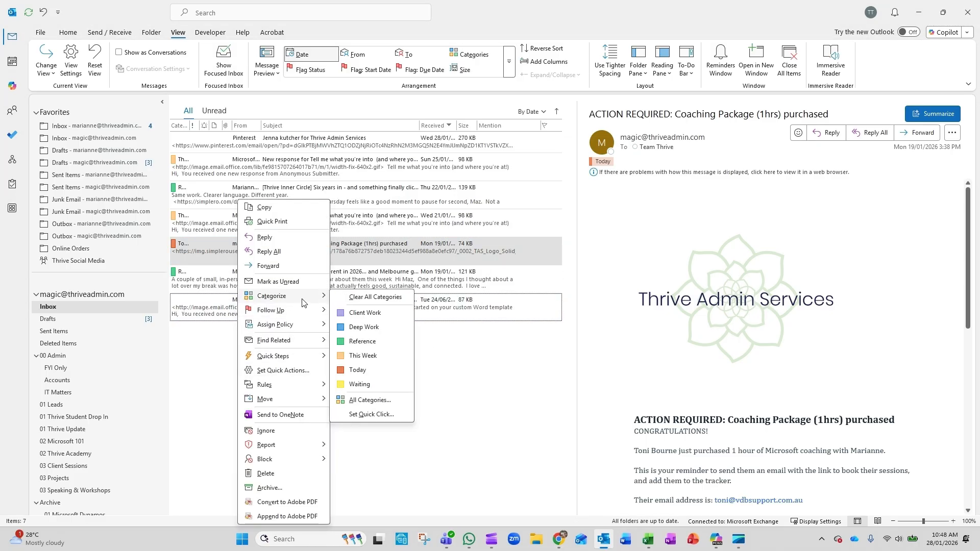
pyautogui.click(363, 355)
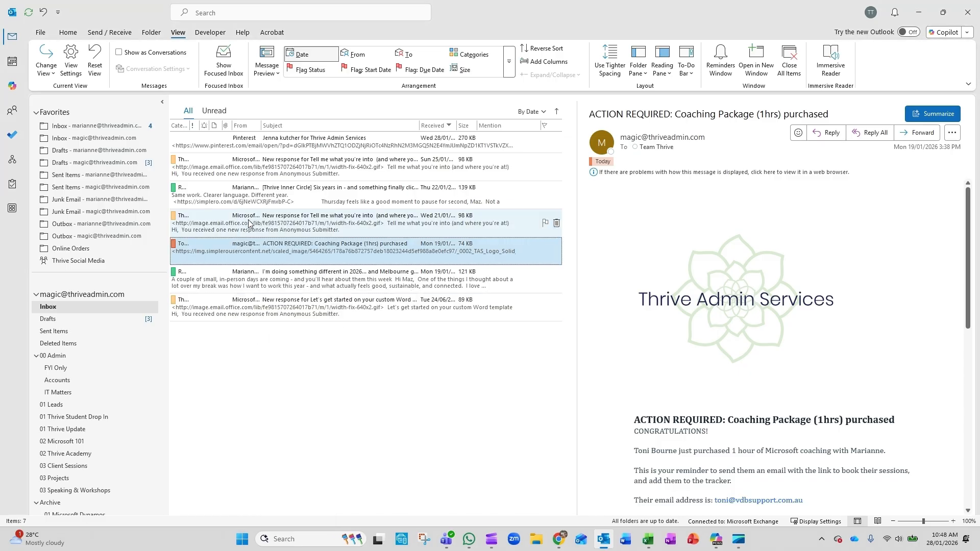
pyautogui.rightClick(271, 141)
pyautogui.press('Escape')
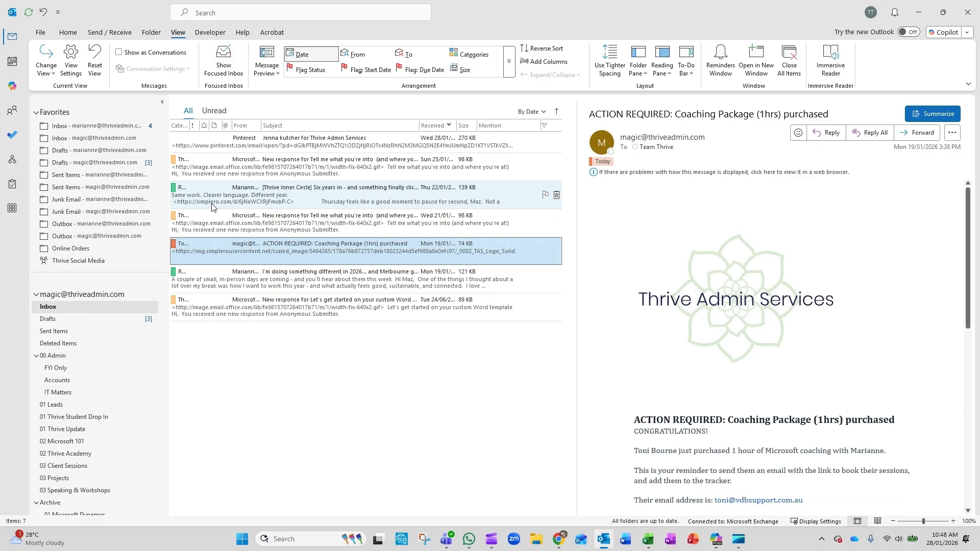
# Step: Group the inbox by Categories and reverse the order to put the Today group first
pyautogui.click(178, 126)
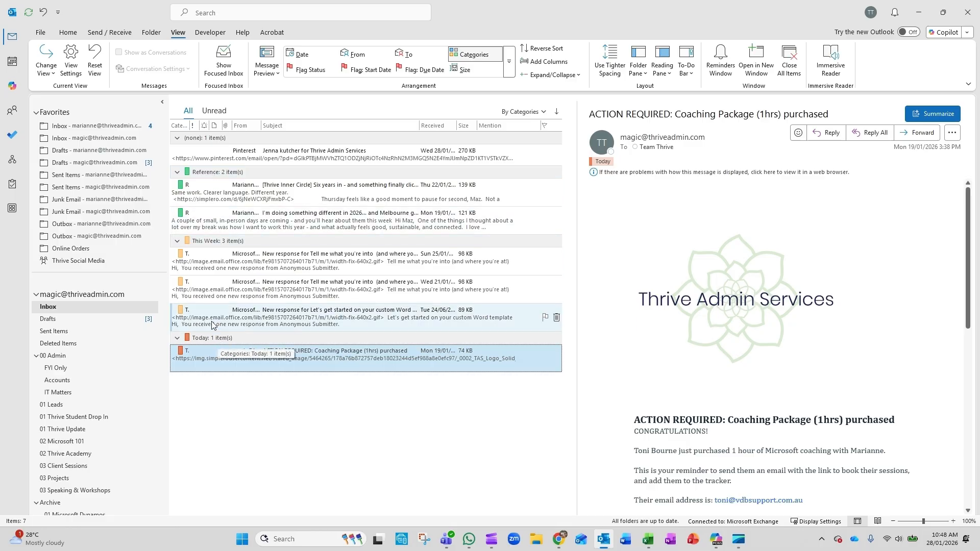
pyautogui.click(179, 126)
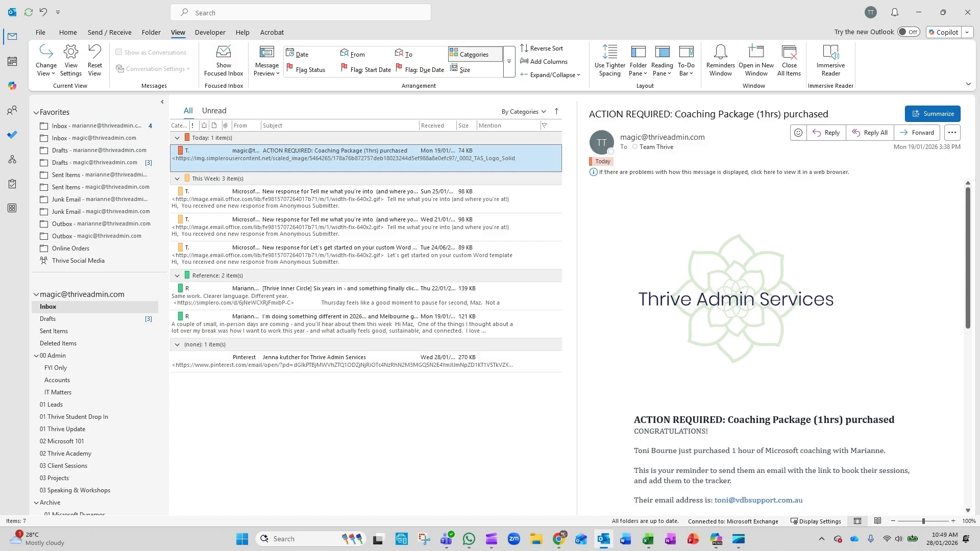
# Step: Categorize the uncategorized Pinterest email as Waiting
pyautogui.rightClick(278, 369)
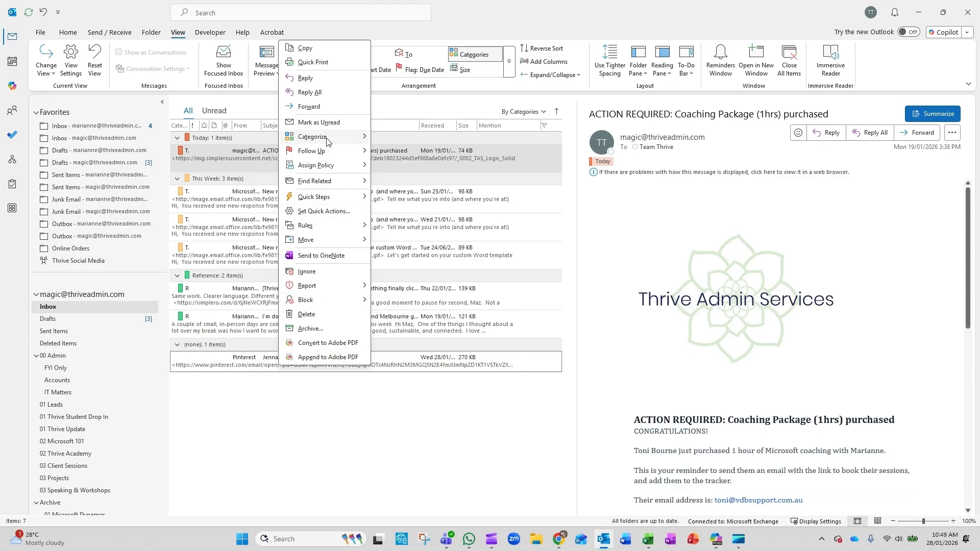
pyautogui.moveTo(330, 143)
pyautogui.click(400, 225)
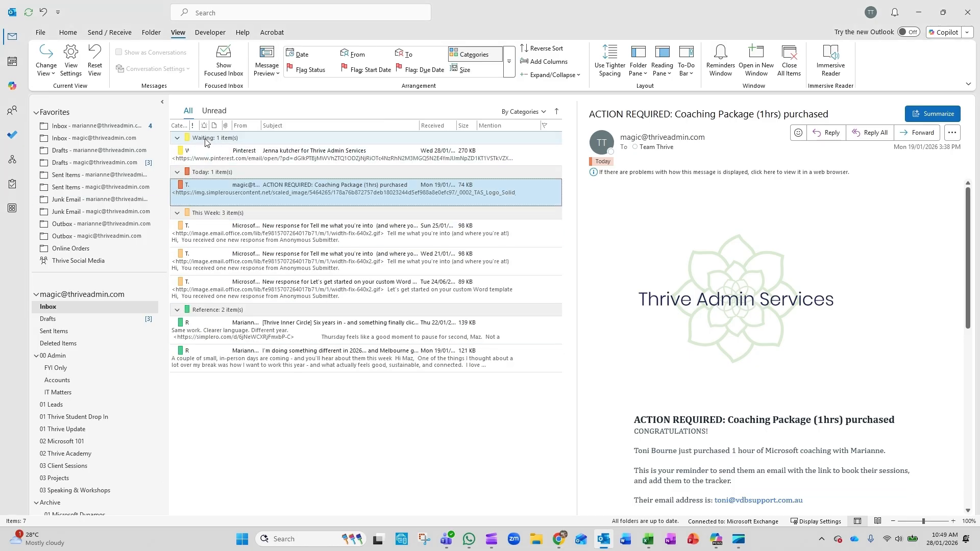
# Step: Reverse the category sort order and clear all categories from the Pinterest email
pyautogui.click(179, 125)
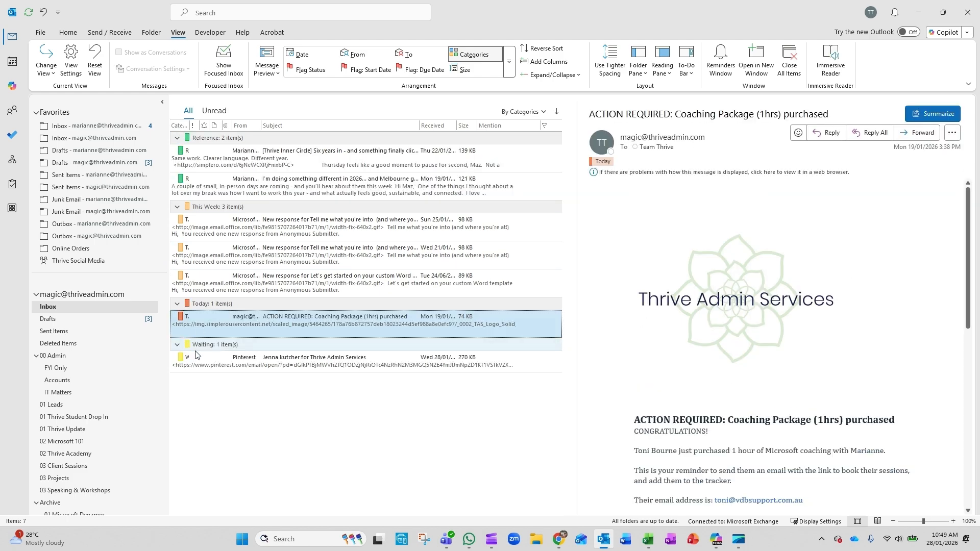
pyautogui.rightClick(214, 356)
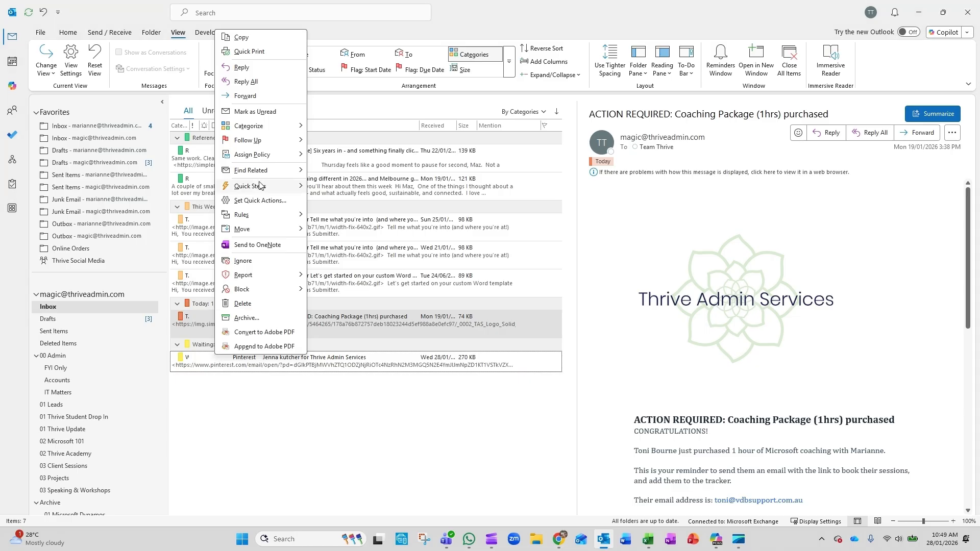
pyautogui.moveTo(259, 128)
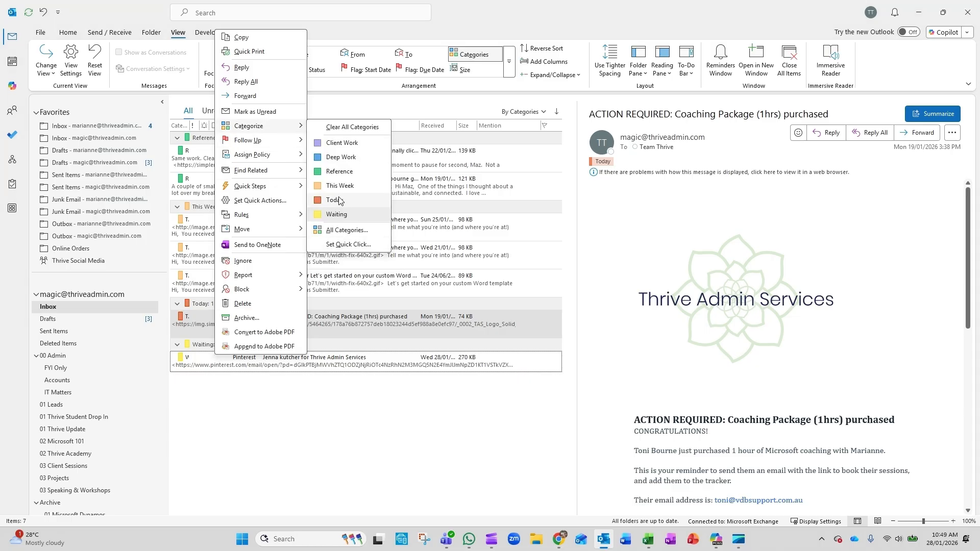
pyautogui.click(340, 133)
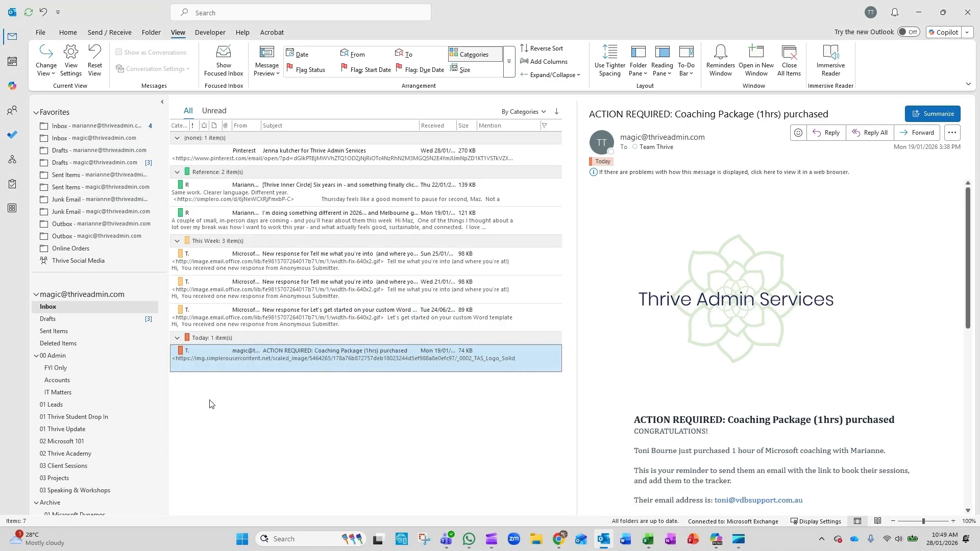